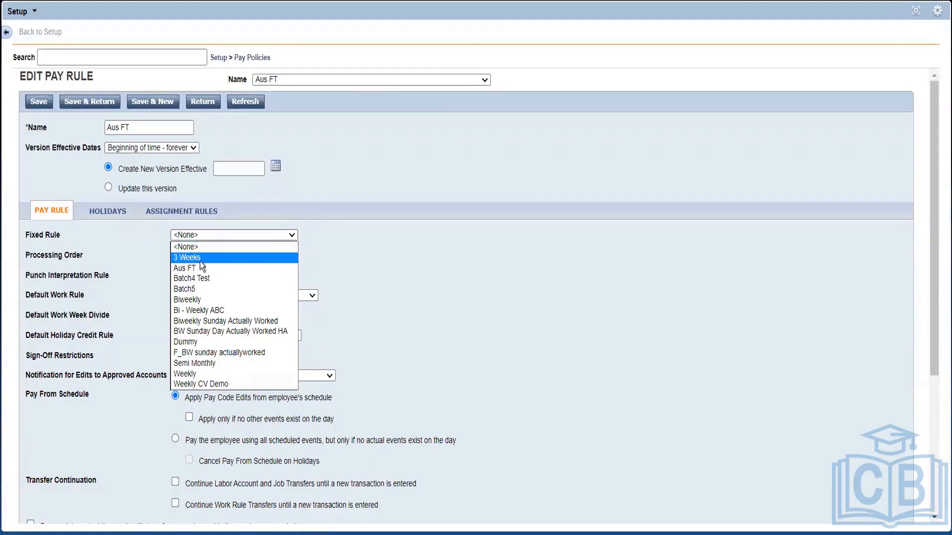
Set the Fixed Rule, Punch Interpretation Rule and Sign-Off Restrictions of the Aus FT pay rule to Aus FT, accepting the pay period history change
left_click(195, 268)
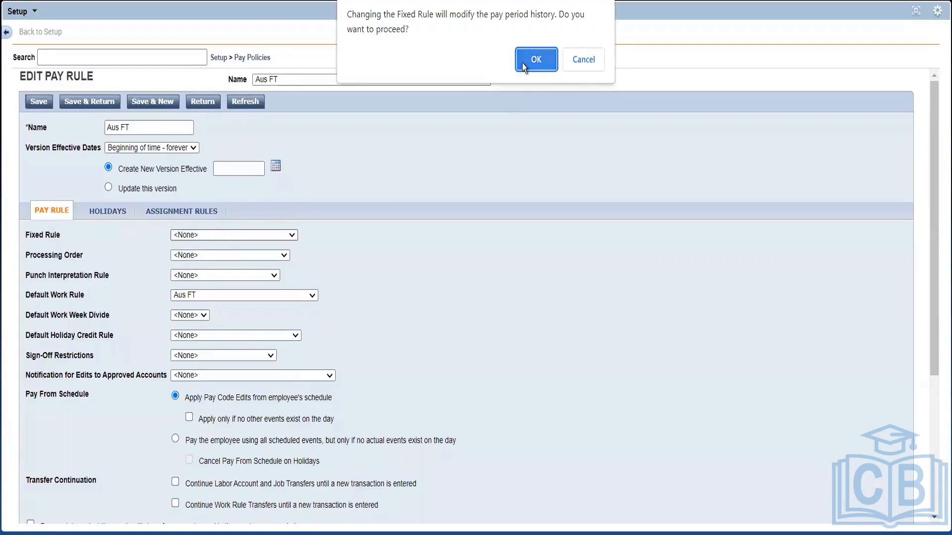
left_click(522, 60)
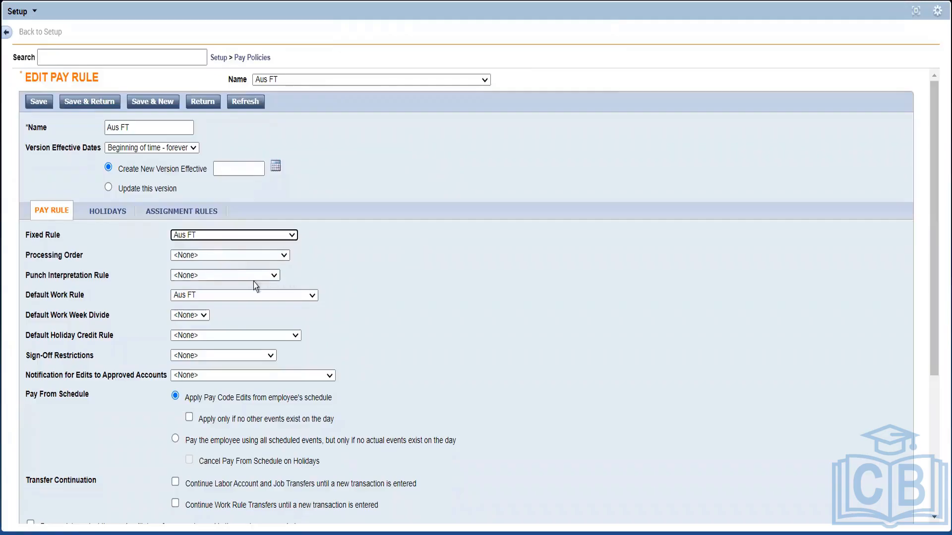
left_click(233, 276)
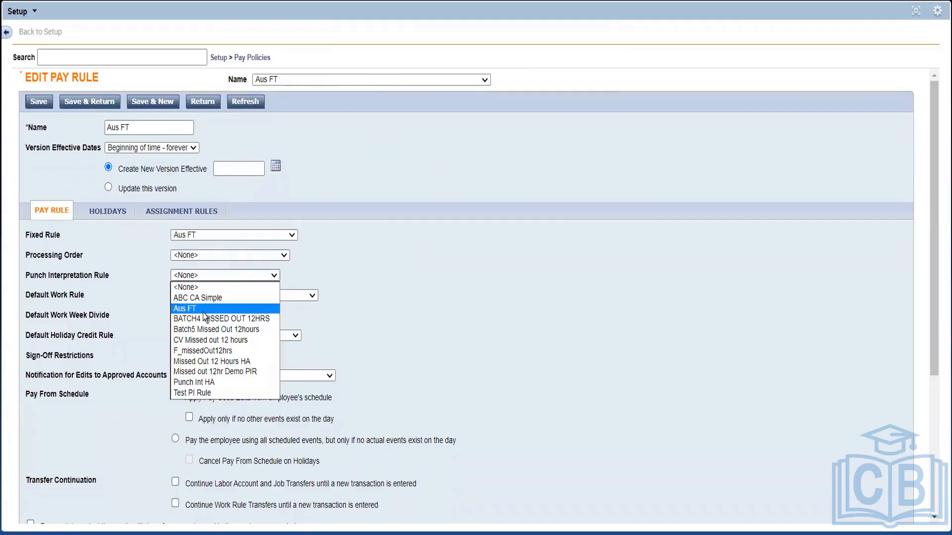
left_click(203, 313)
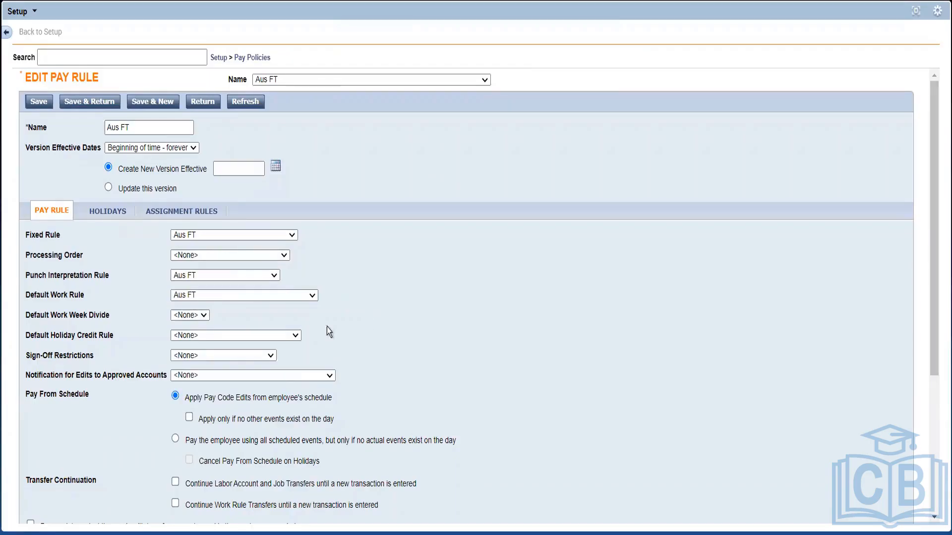
left_click(241, 356)
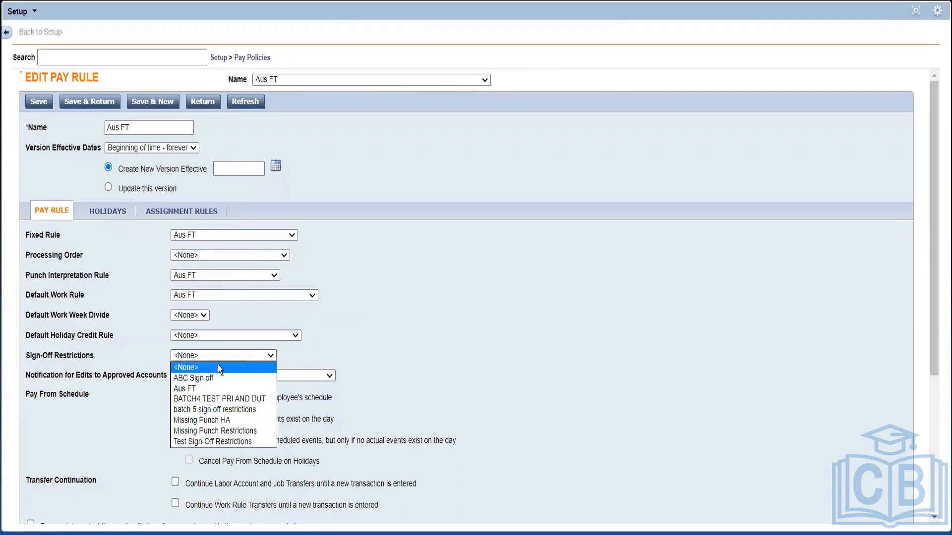
left_click(184, 392)
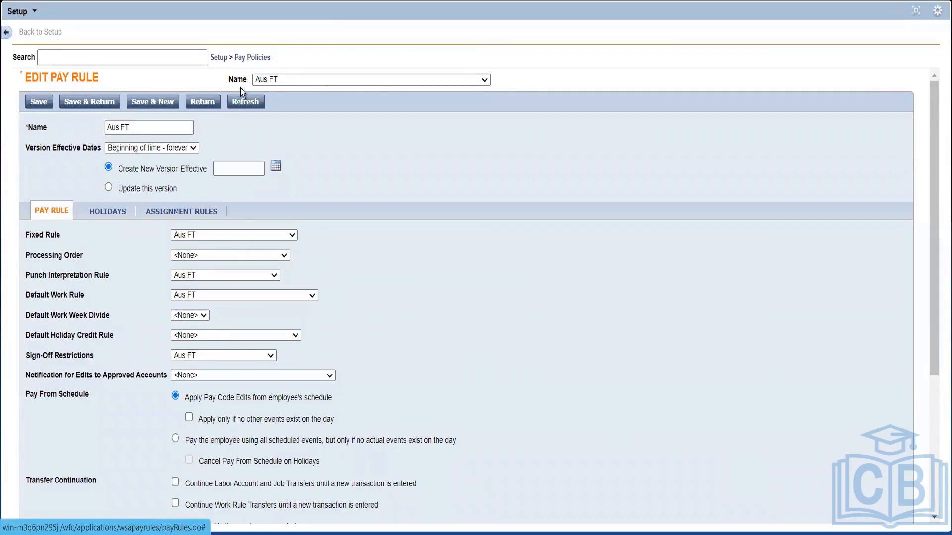
left_click(255, 61)
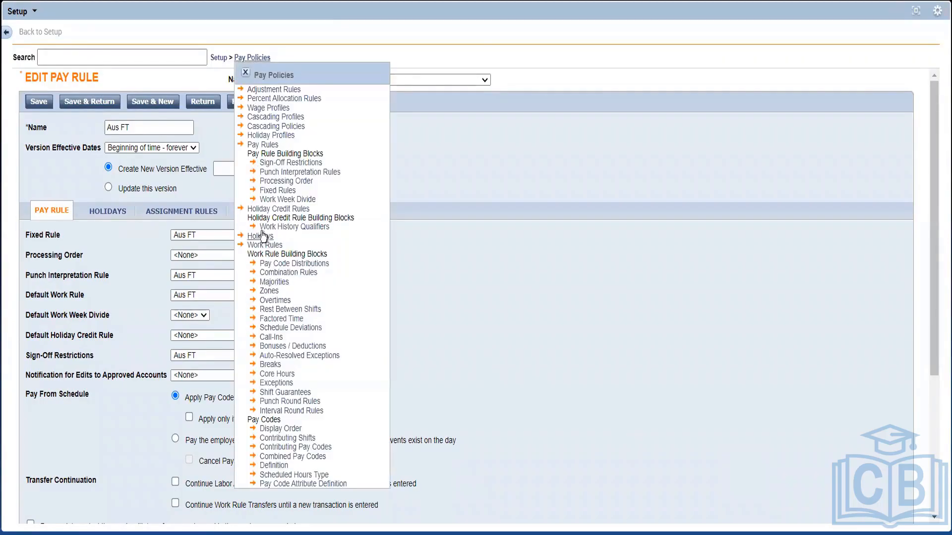
left_click(261, 237)
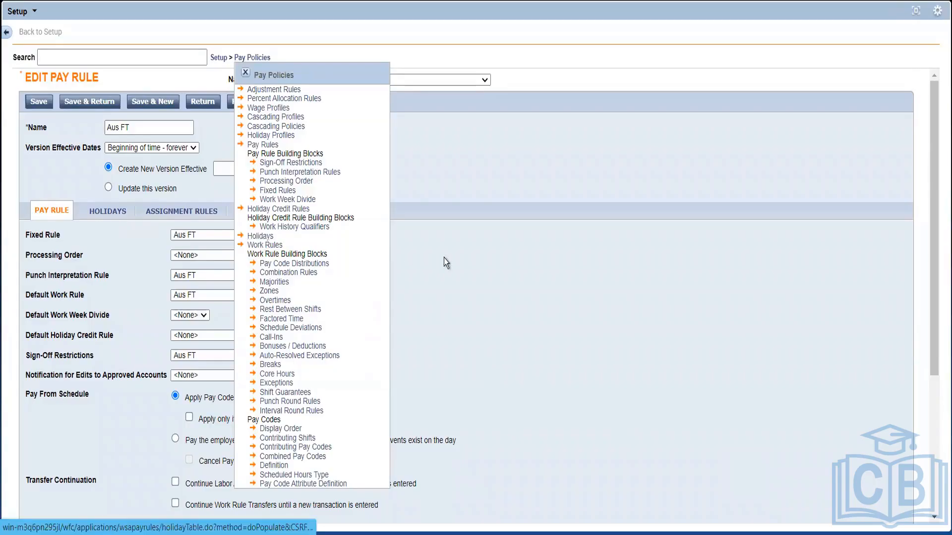
left_click(245, 71)
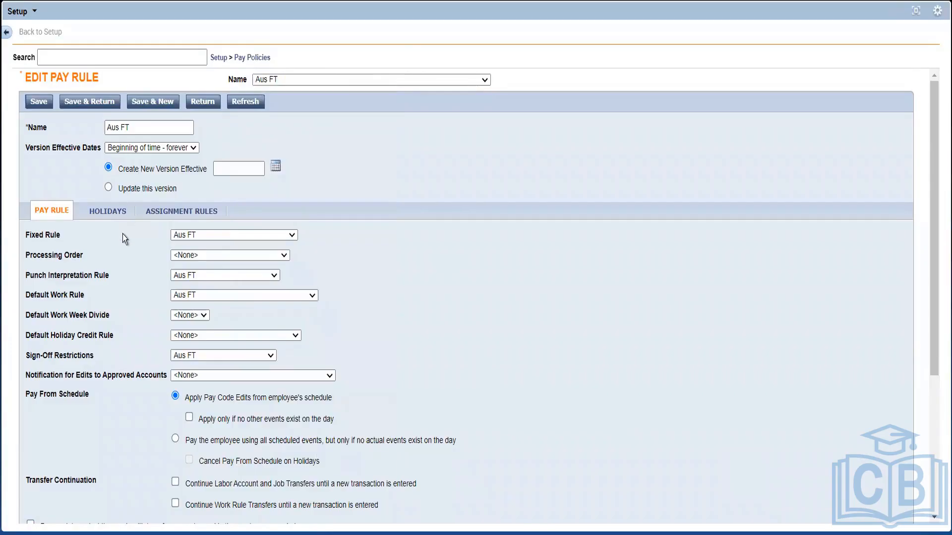
Apply the Thanks Giving Day and Christmas holidays to the Aus FT pay rule
left_click(102, 212)
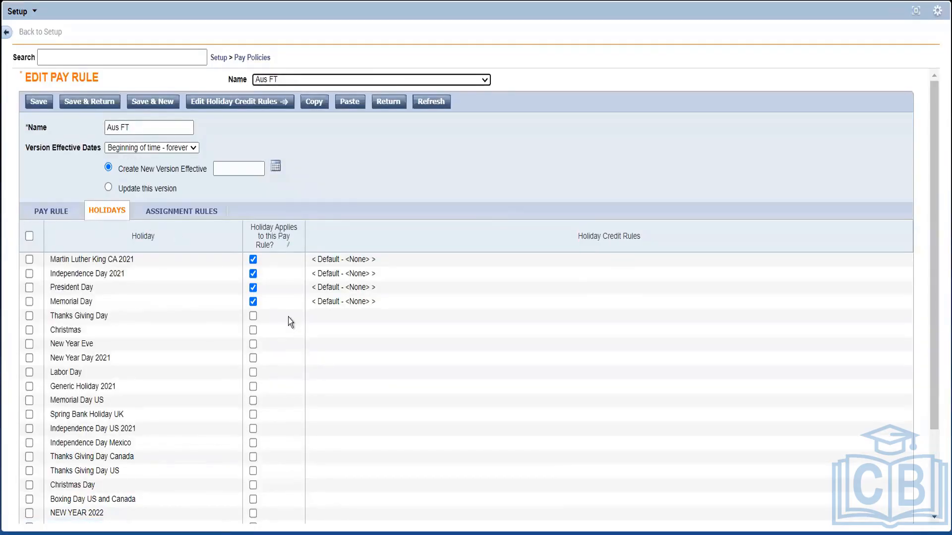
left_click(253, 316)
left_click(253, 330)
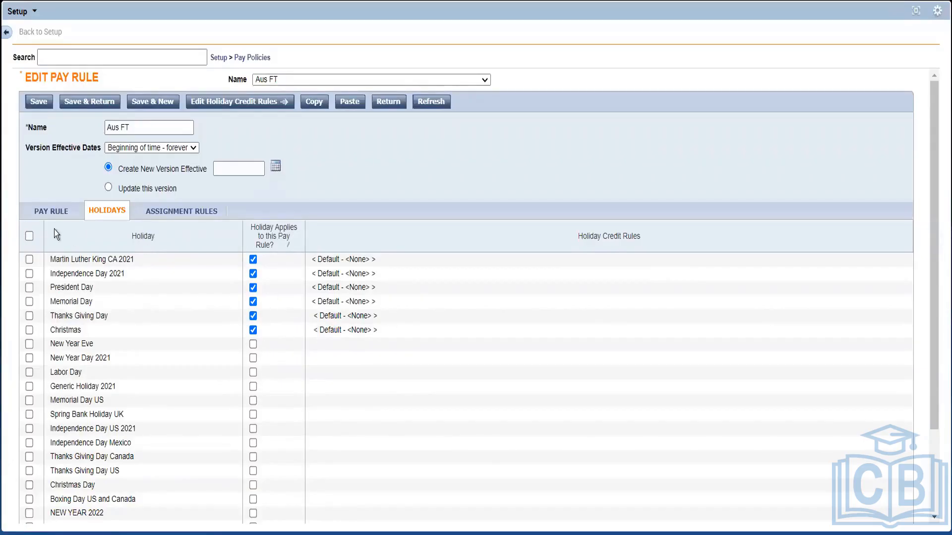
Save the Aus FT pay rule as an update of this version and return to its general pay rule settings
left_click(108, 189)
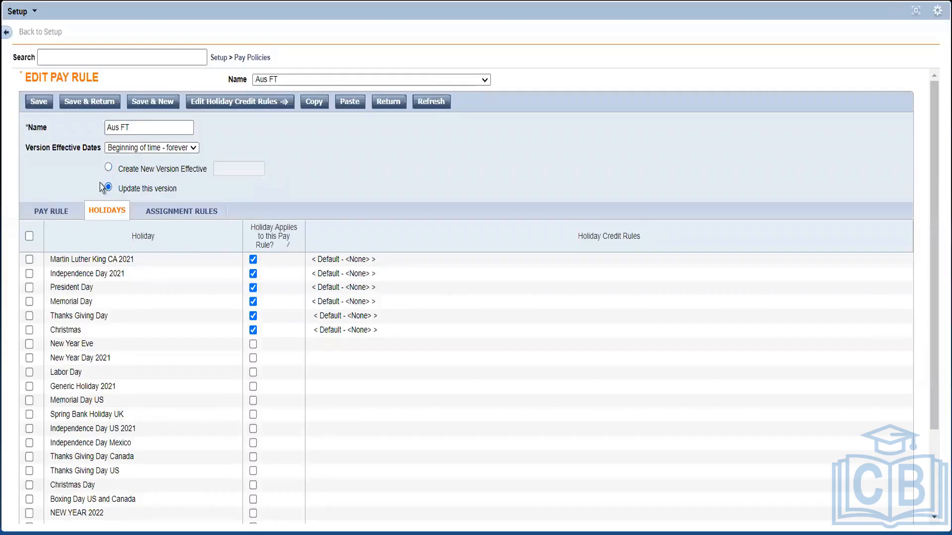
left_click(39, 105)
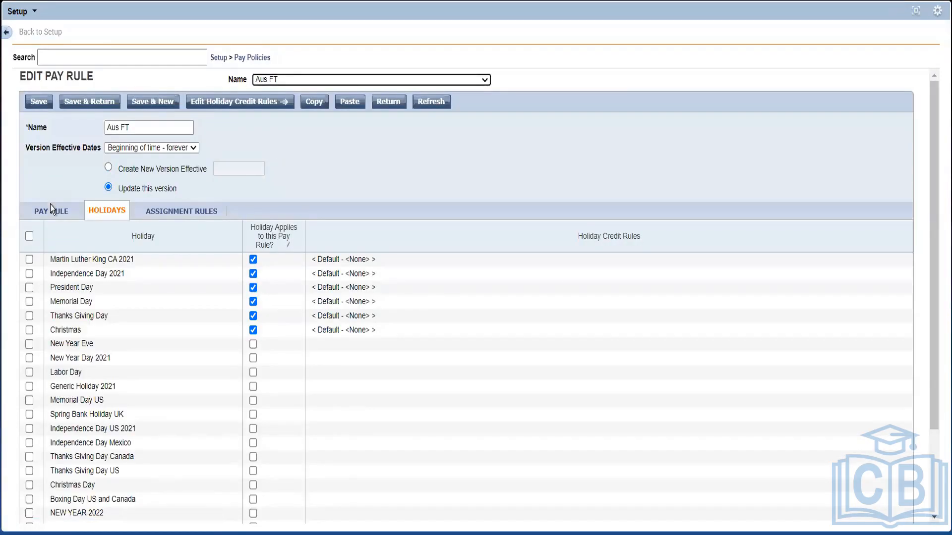
left_click(52, 211)
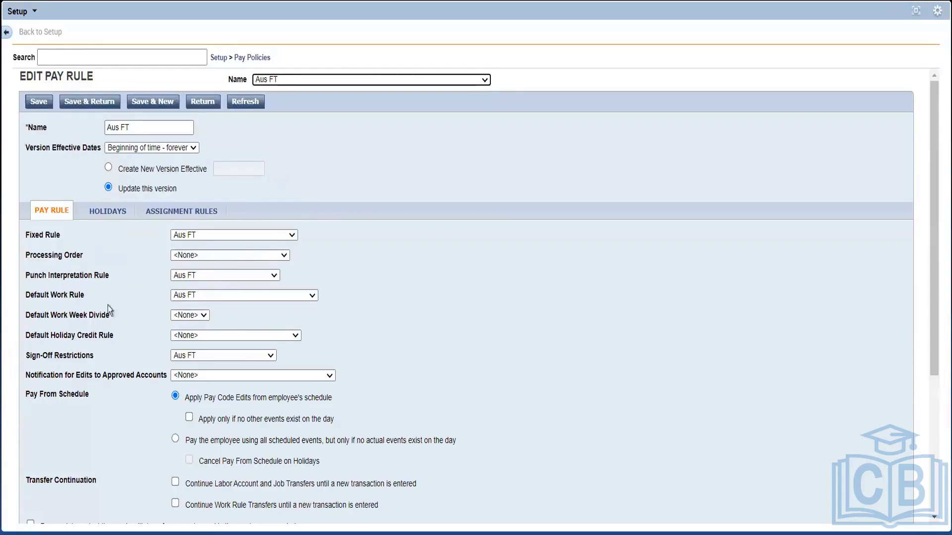
left_click(500, 268)
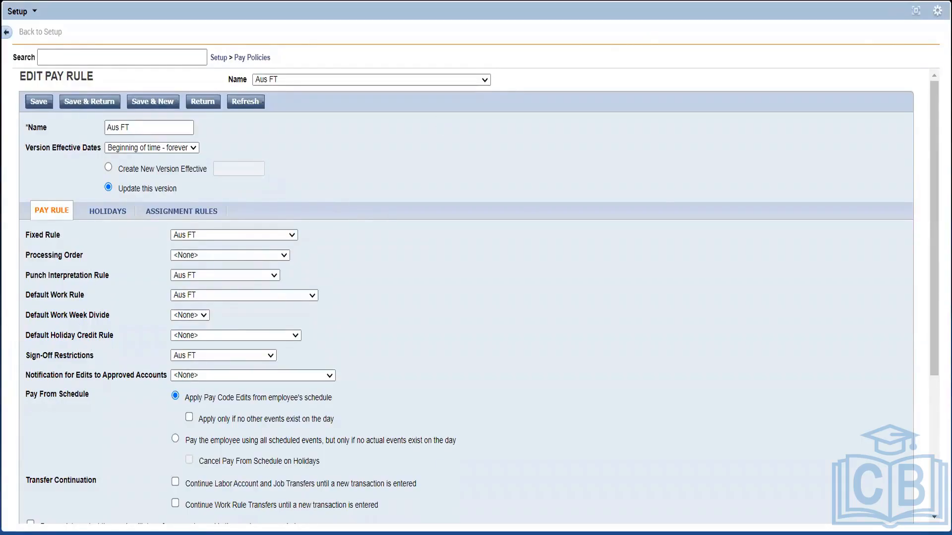
Return to the employee's timecard and load the Next Pay Period
left_click(916, 14)
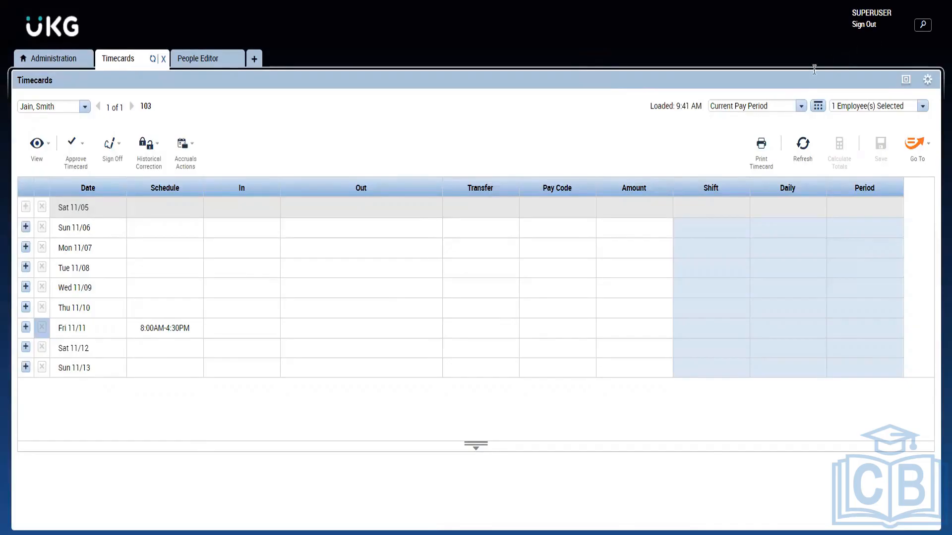
left_click(798, 107)
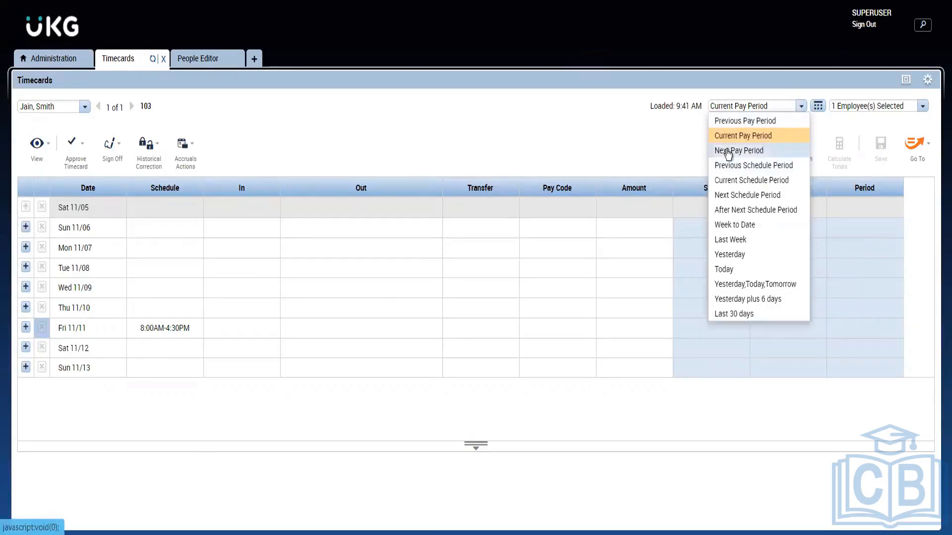
left_click(727, 149)
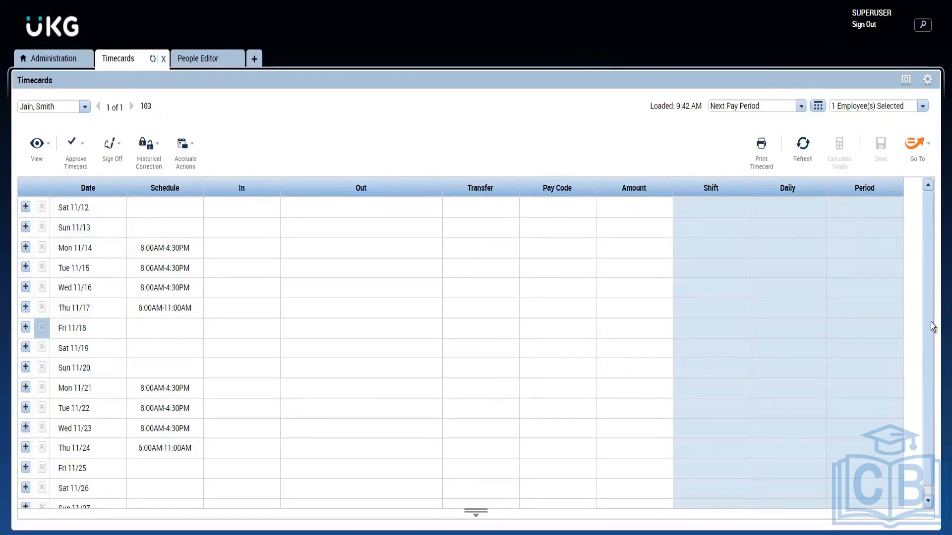
scroll(929, 332, "down", 1)
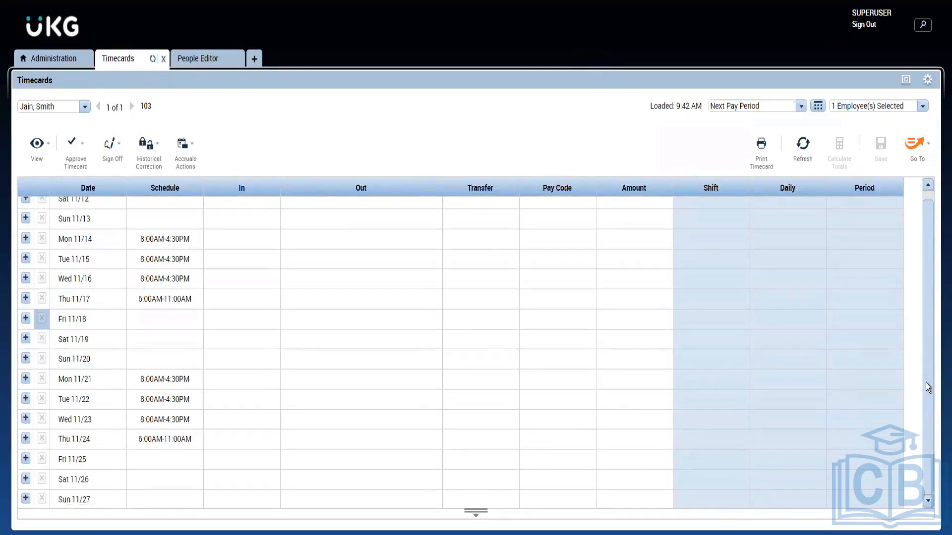
left_click(928, 186)
left_click(927, 187)
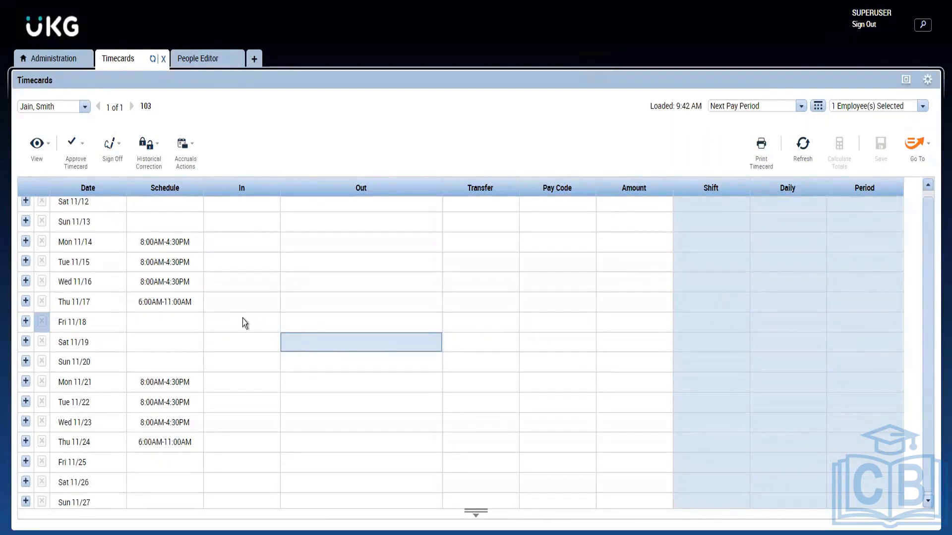
Enter an 8:00AM in punch and a 2:00AM out punch for Mon 11/14 and save the timecard
left_click(259, 244)
type("8a")
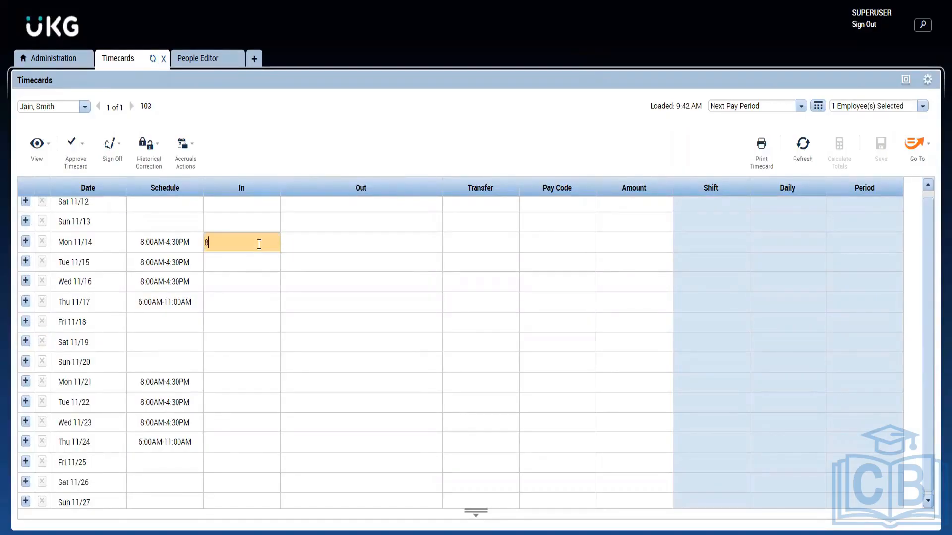
left_click(298, 249)
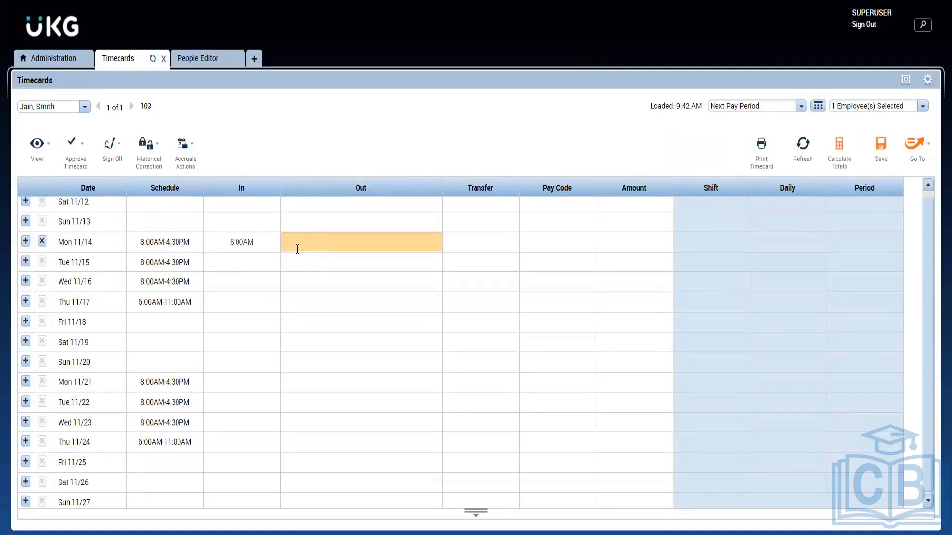
type("2a")
left_click(883, 145)
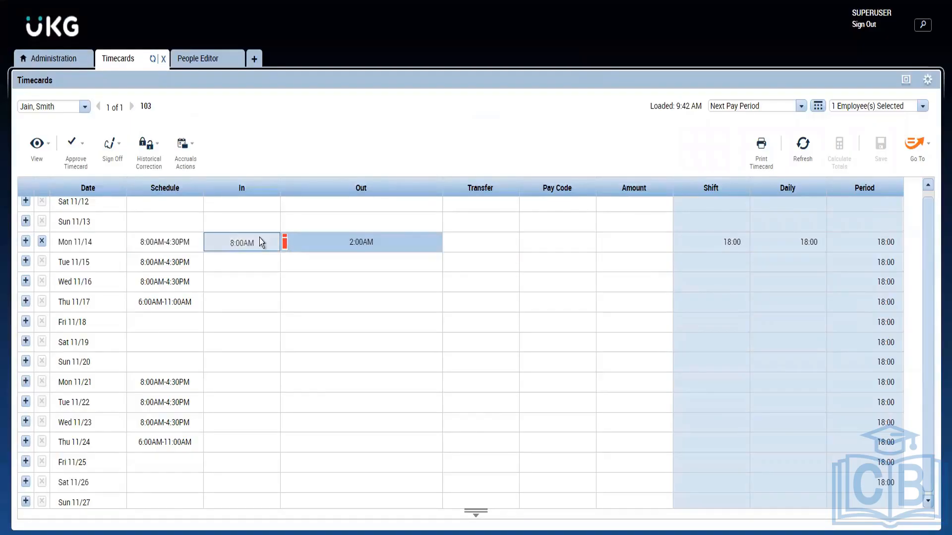
Delete both punches on Mon 11/14 and save the timecard
left_click(42, 241)
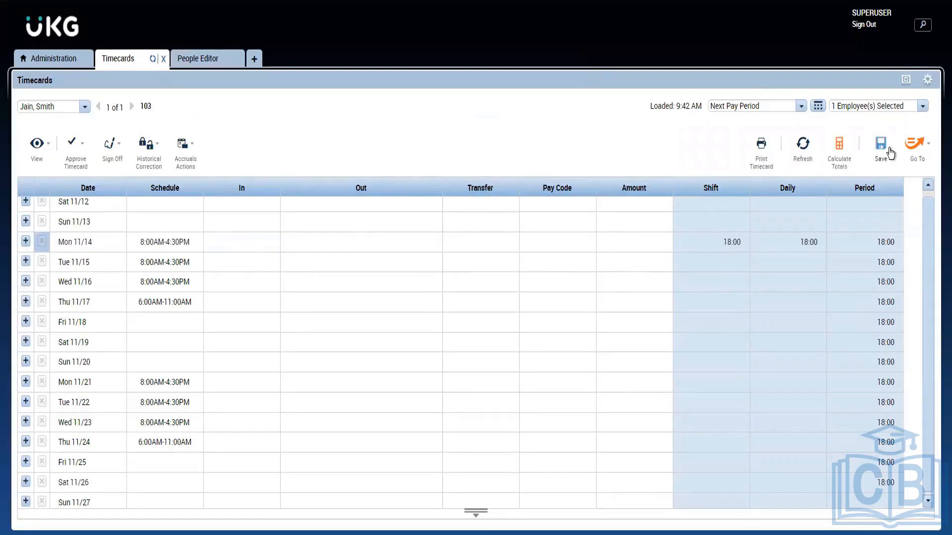
left_click(891, 154)
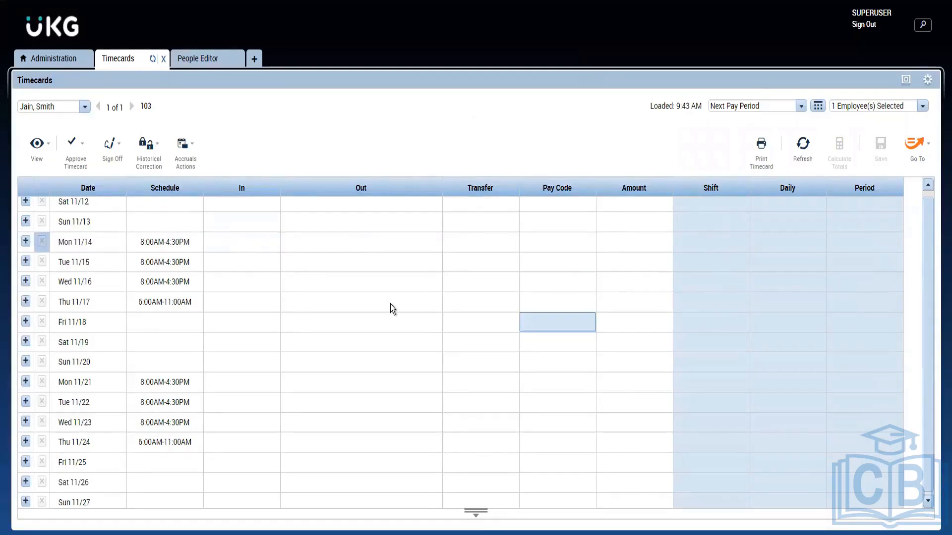
Enter only a 4:30PM out punch for Mon 11/14, leaving the in punch empty, and save the timecard
left_click(209, 242)
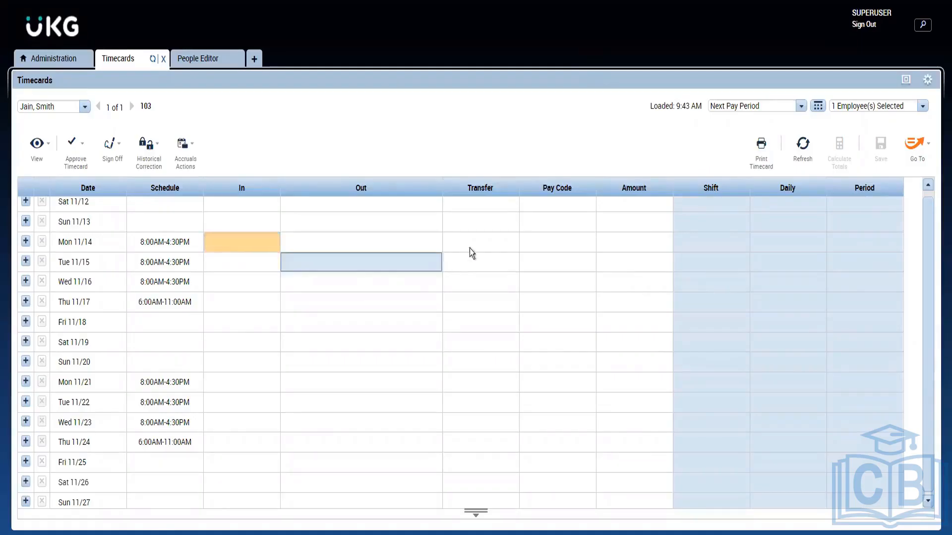
left_click(378, 248)
type("4")
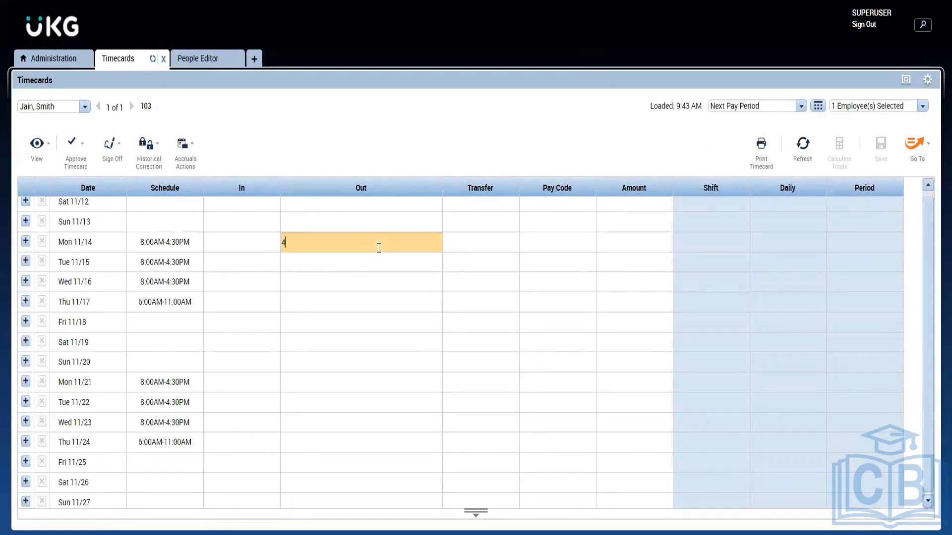
type(":30p")
key("Return")
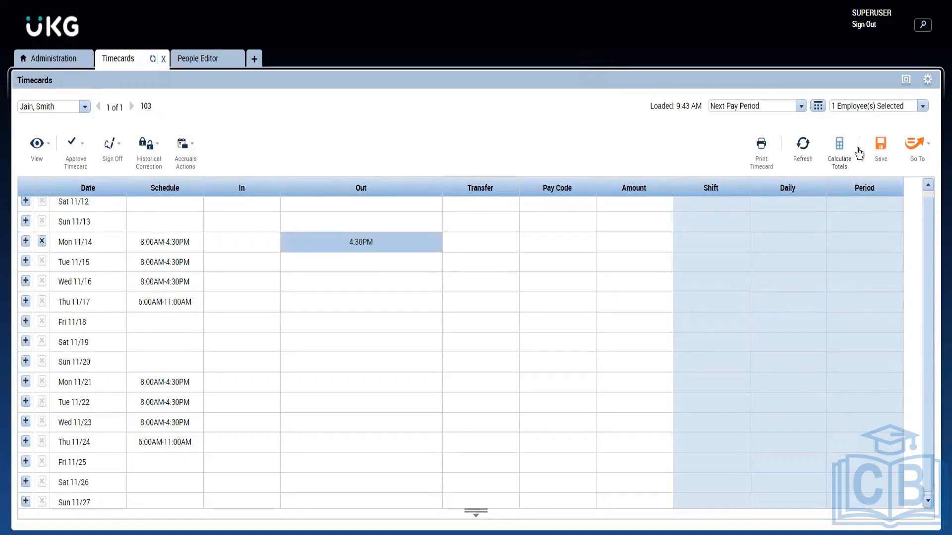
left_click(881, 149)
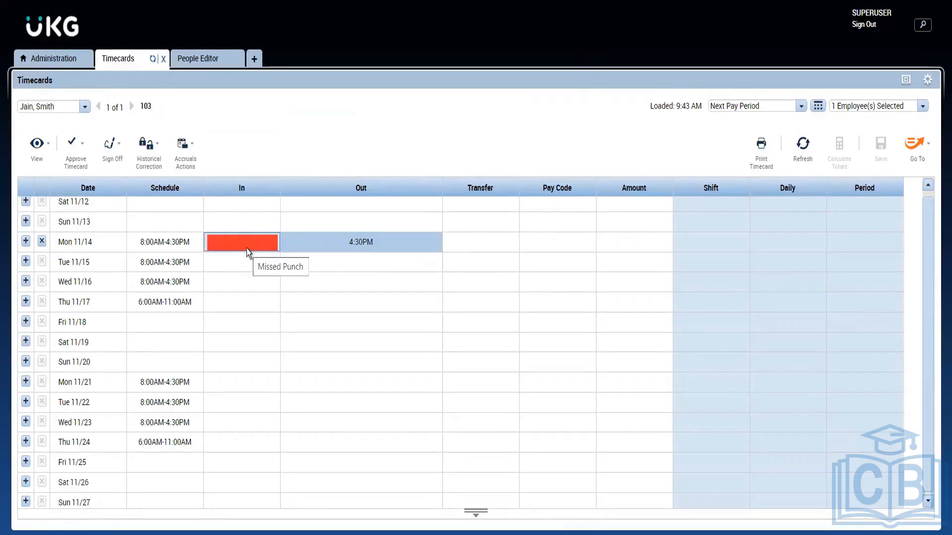
Approve the employee's timecard for the next pay period and check the available sign-off options
left_click(84, 153)
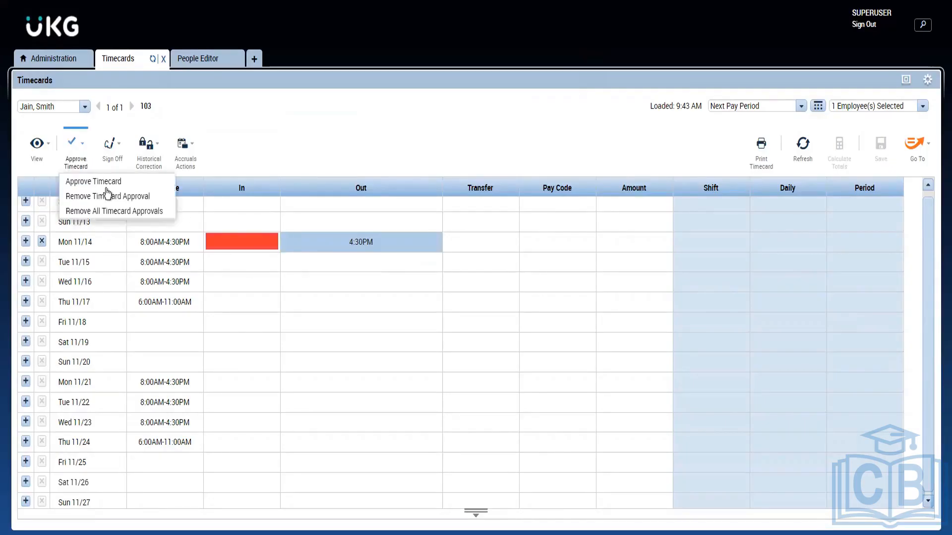
left_click(102, 184)
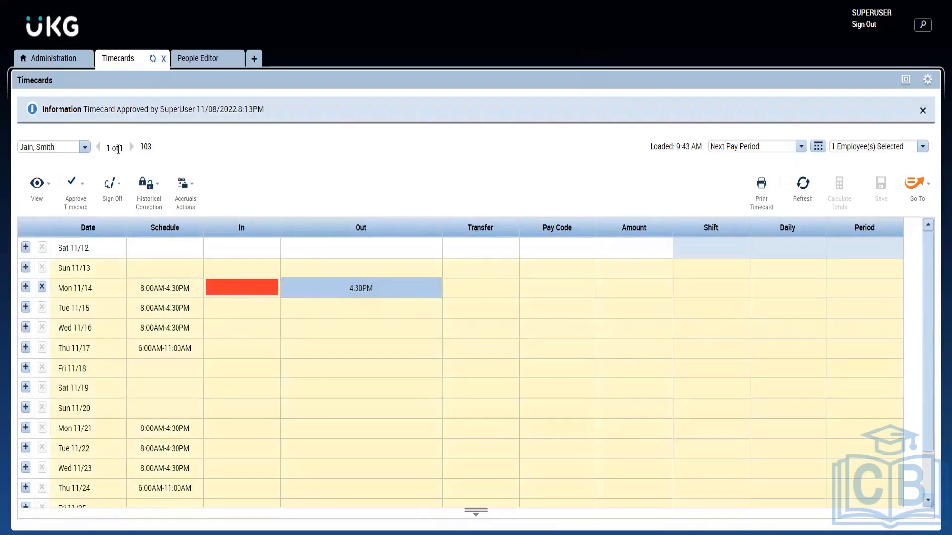
left_click(113, 188)
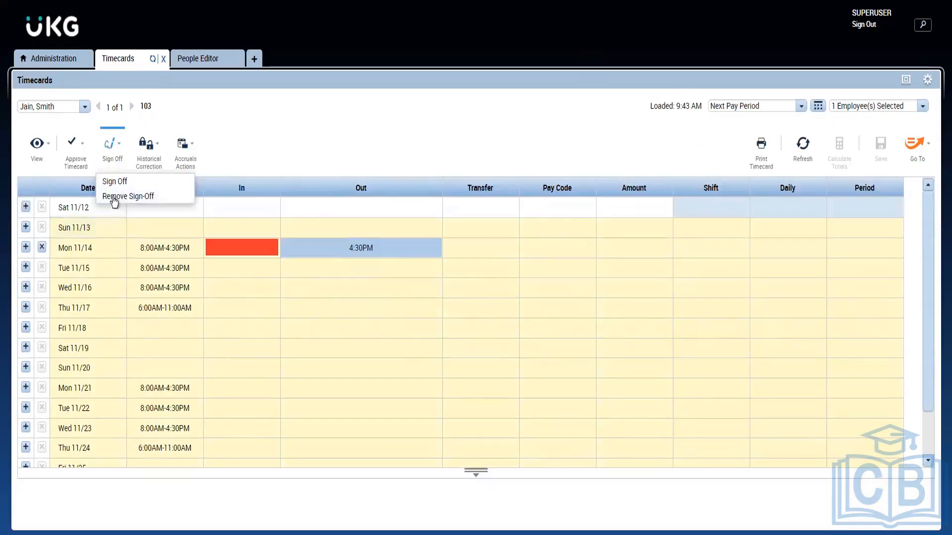
left_click(368, 130)
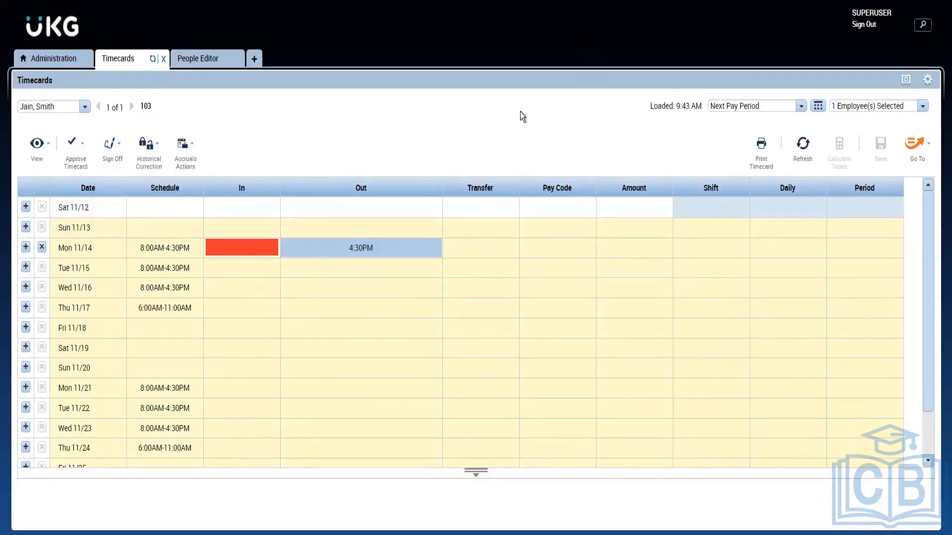
Load the Previous Pay Period in the employee's timecard
left_click(775, 113)
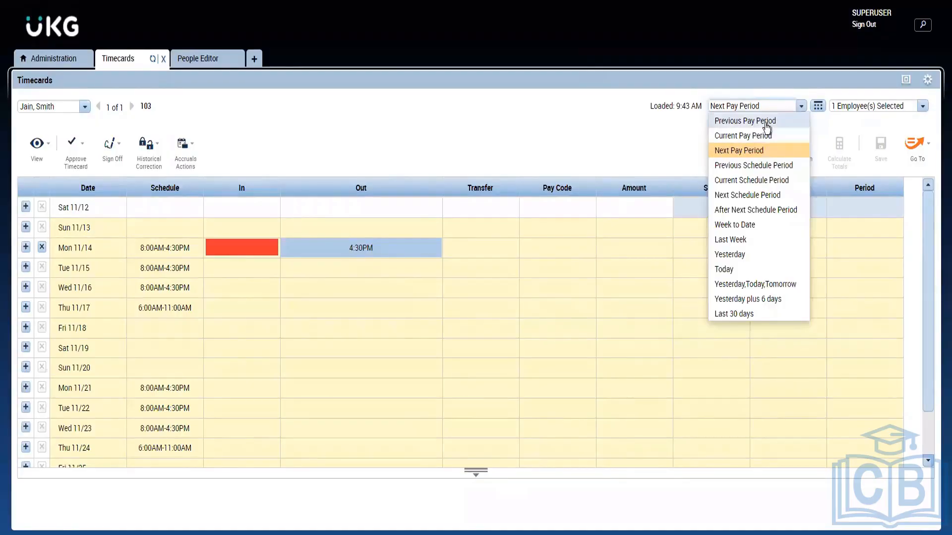
left_click(744, 121)
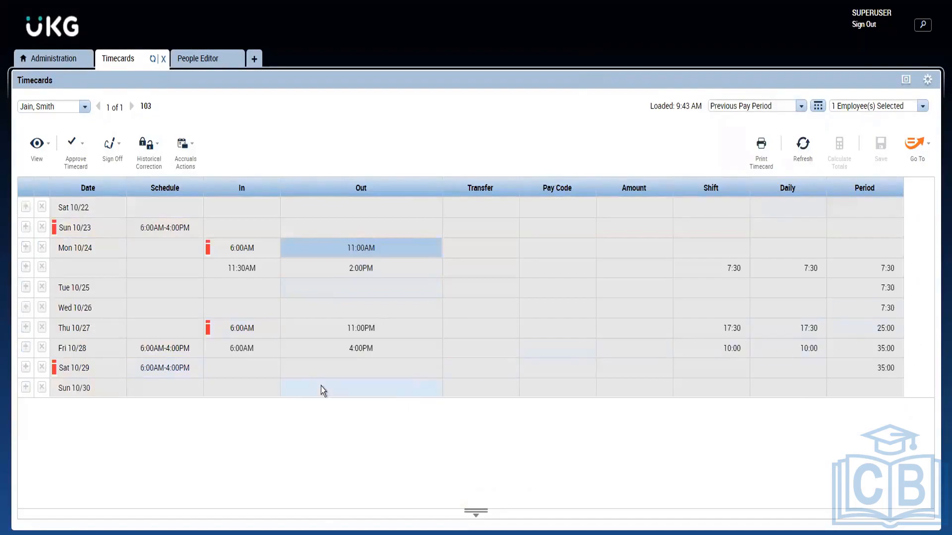
Remove the latest sign-off from the employee's timecard for the Previous Pay Period
left_click(117, 170)
left_click(131, 195)
Check the pay rule and its effective date in the Timekeeper section of the employee's job assignment in People Editor
left_click(209, 60)
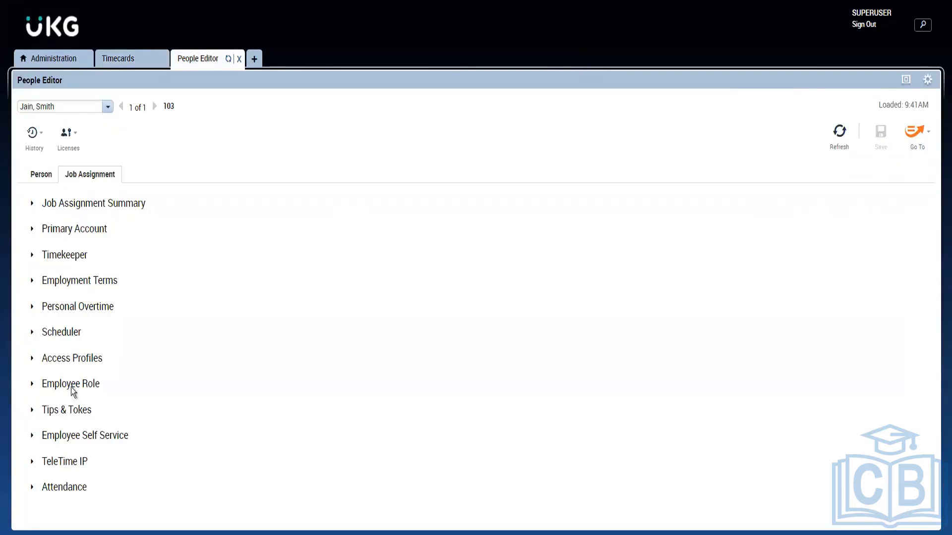
left_click(57, 255)
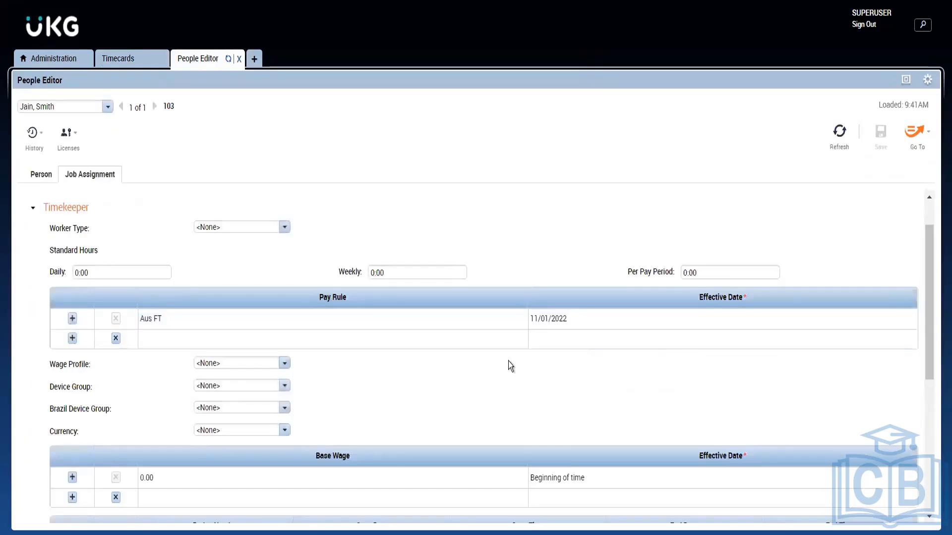
left_click(539, 322)
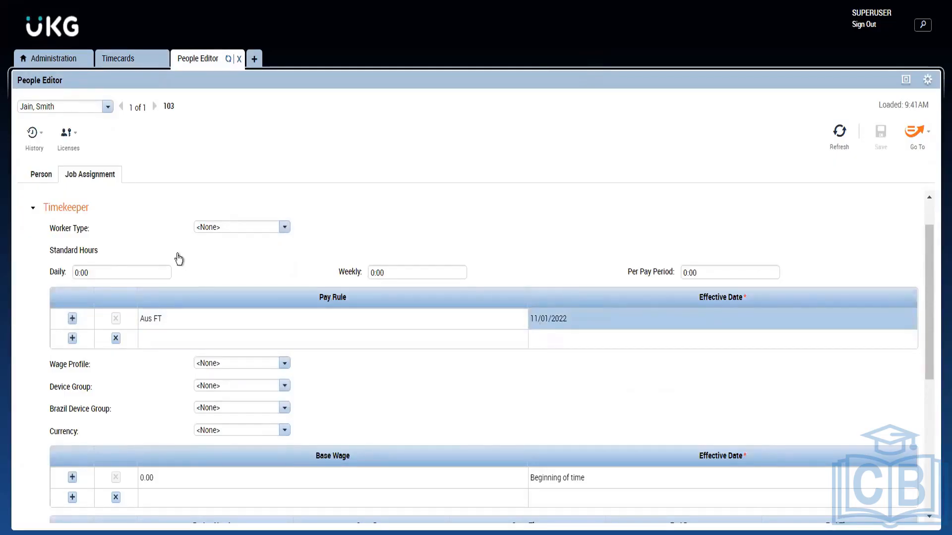
Return to the timecard and remove the sign-off for the time period ending 10/29/2022
left_click(116, 60)
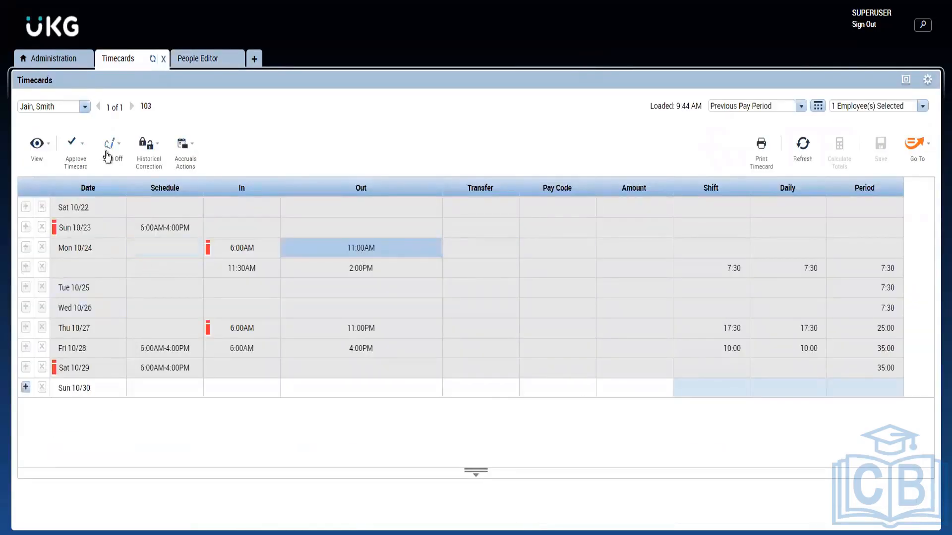
left_click(109, 151)
left_click(119, 198)
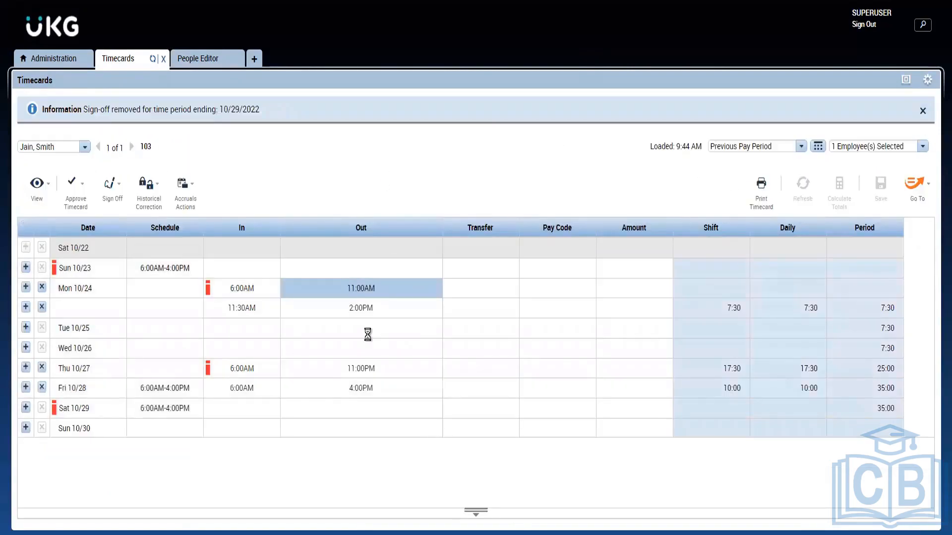
left_click(100, 272)
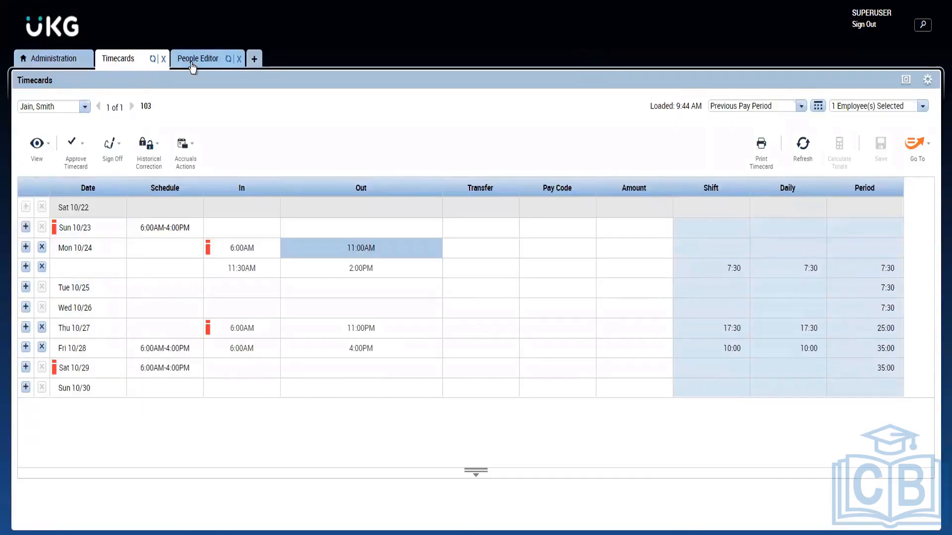
Add an Aus FT pay rule entry effective 10/23/2022 to the employee's Timekeeper settings in People Editor and save it
left_click(192, 62)
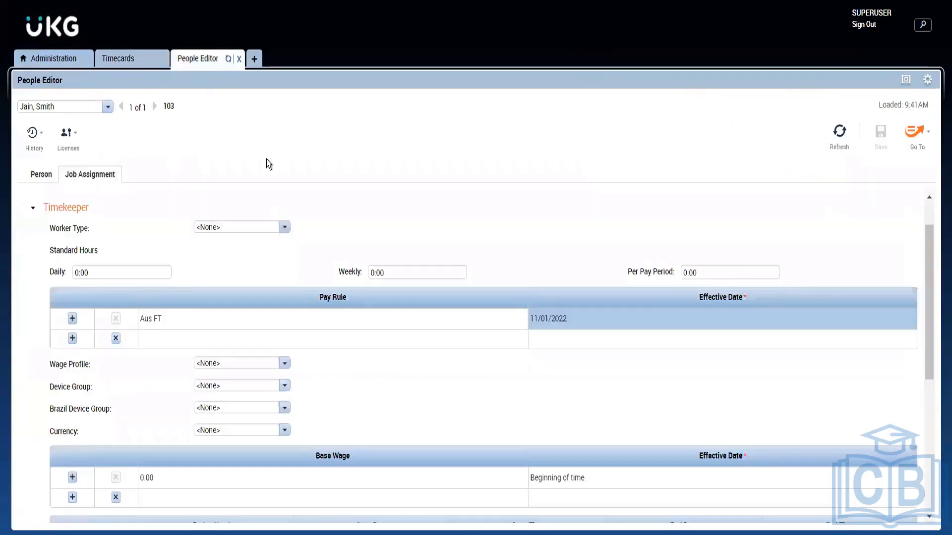
left_click(248, 341)
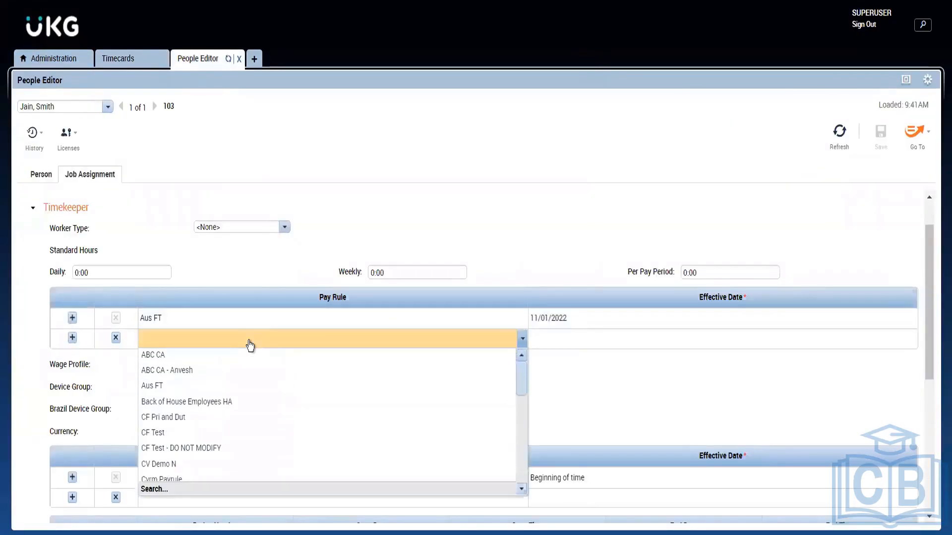
left_click(203, 385)
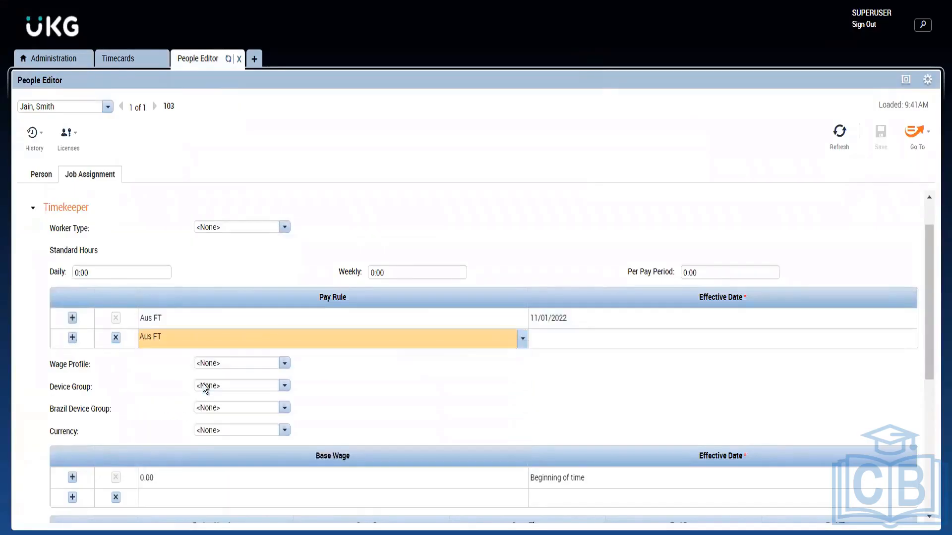
left_click(560, 342)
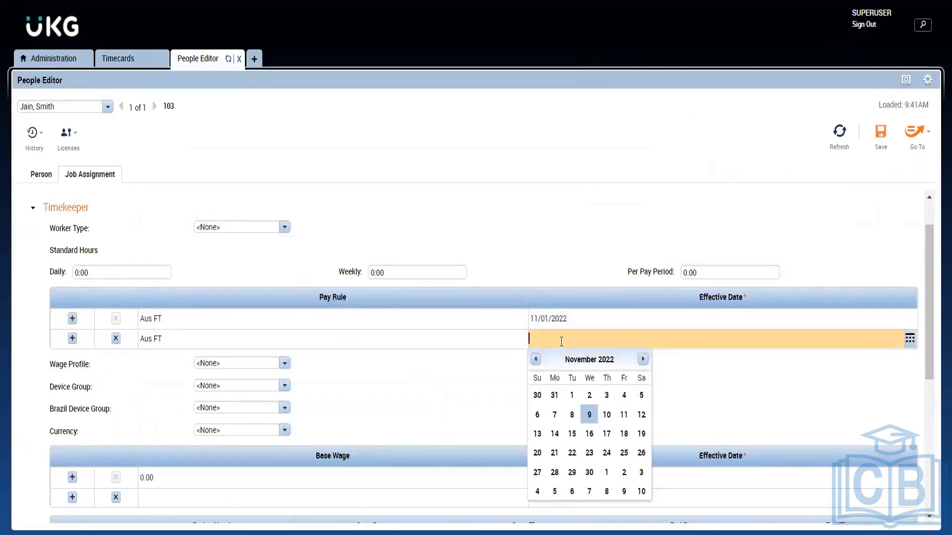
left_click(535, 360)
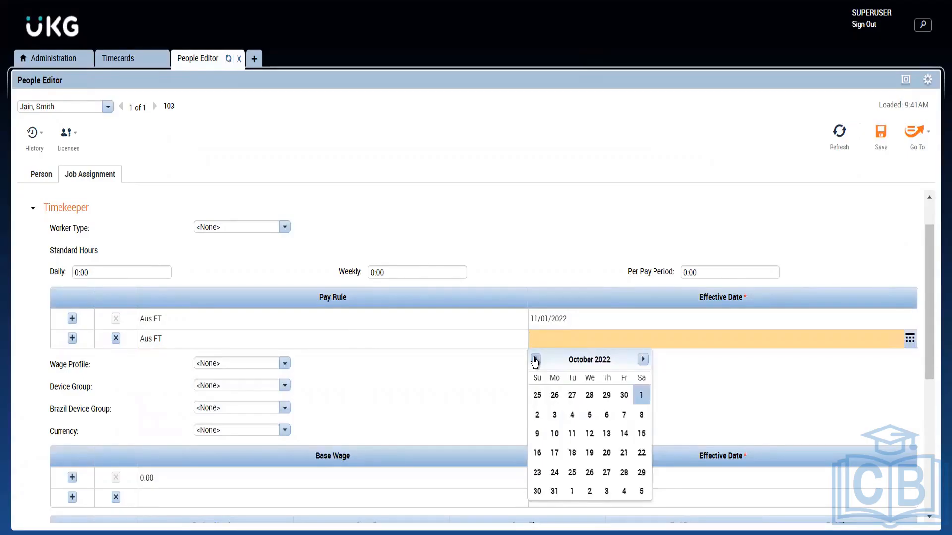
left_click(537, 473)
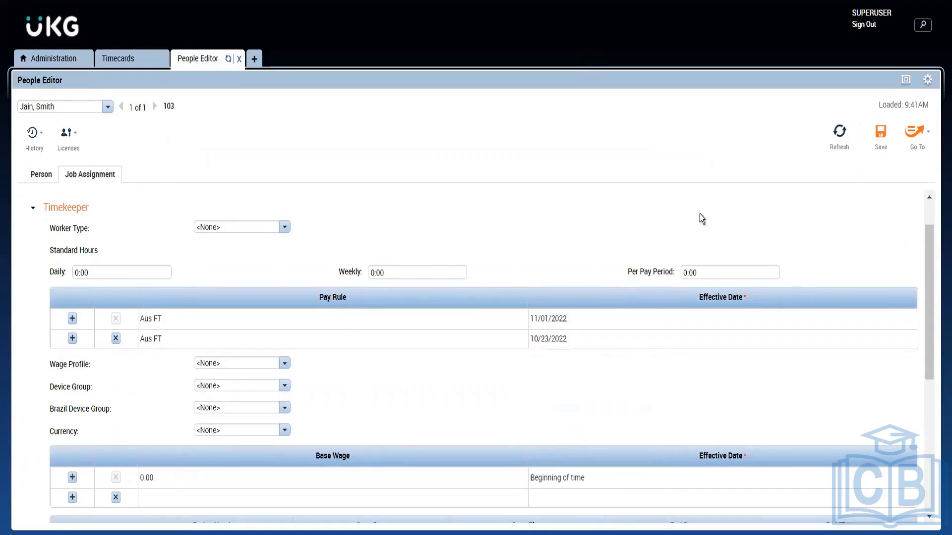
left_click(883, 151)
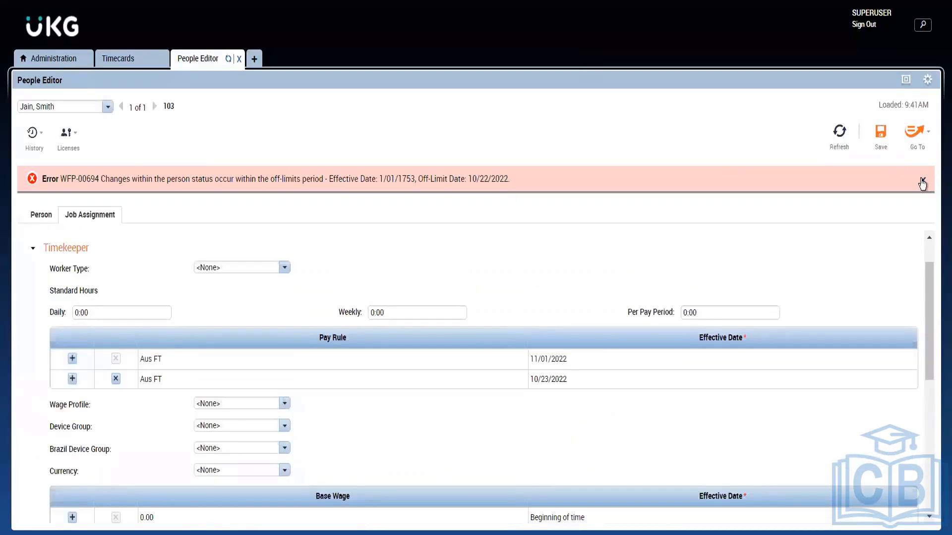
Reload the employee's record in People Editor, and refresh the Previous Pay Period timecard
left_click(842, 142)
left_click(555, 306)
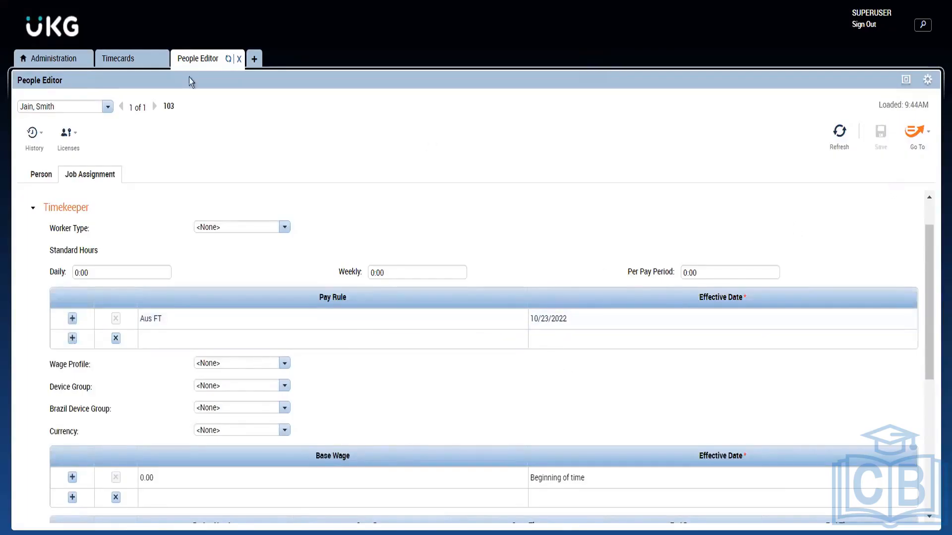
left_click(129, 59)
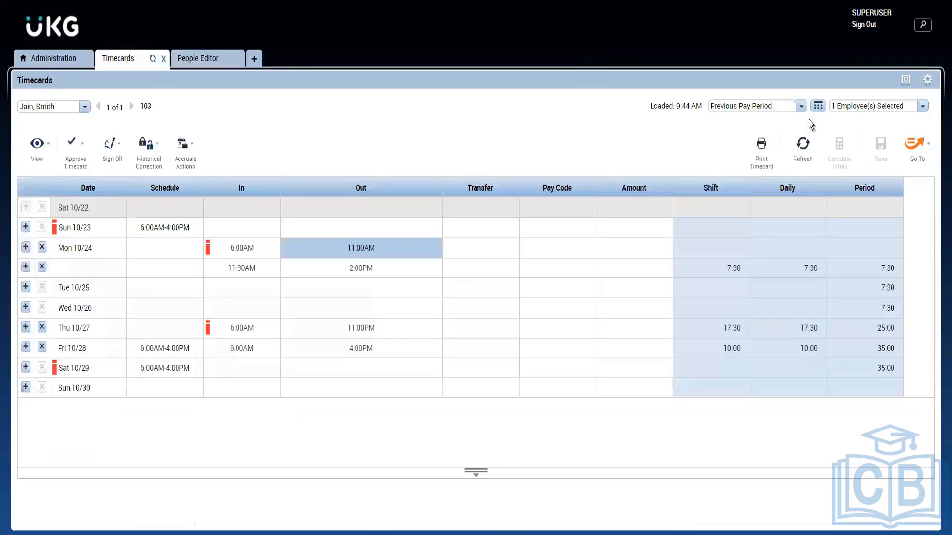
left_click(796, 149)
Compare the pay rule's effective date in People Editor with the dates in the timecard
left_click(203, 59)
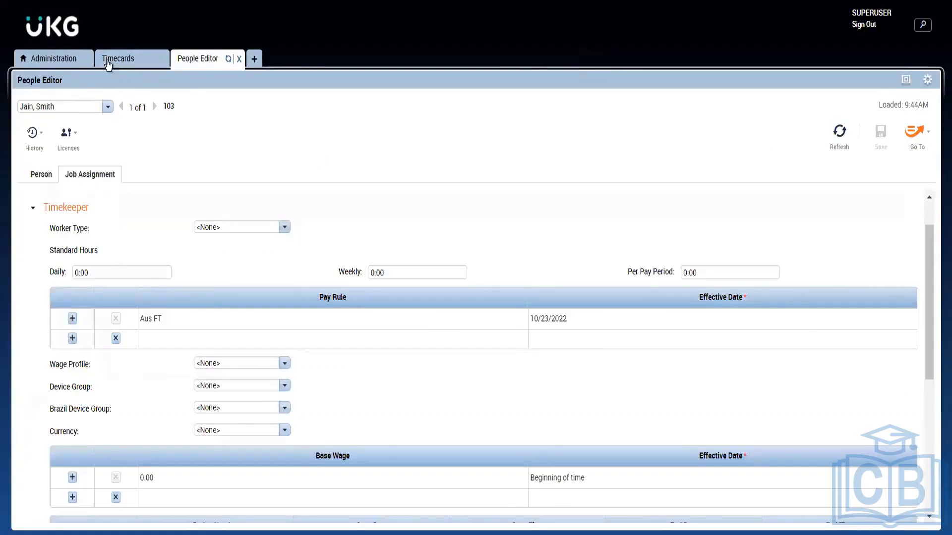
left_click(108, 63)
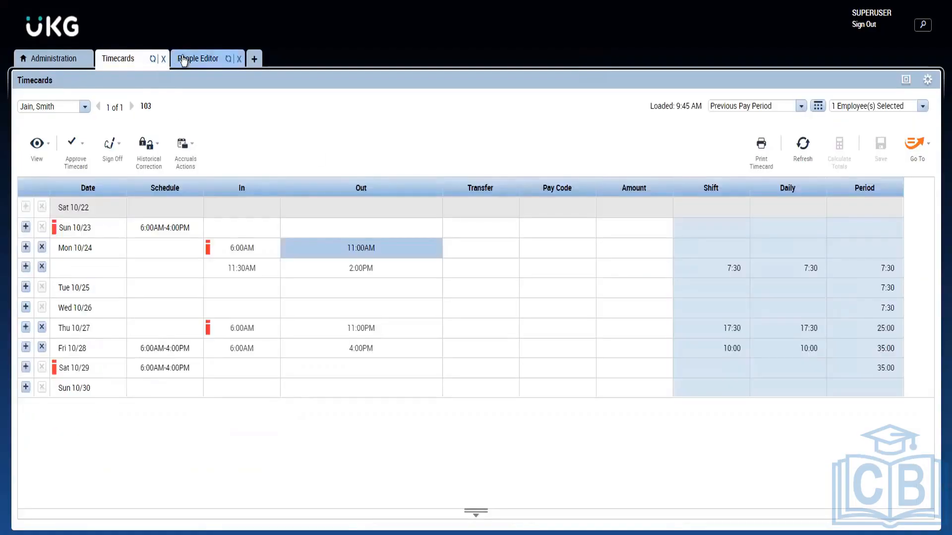
left_click(183, 60)
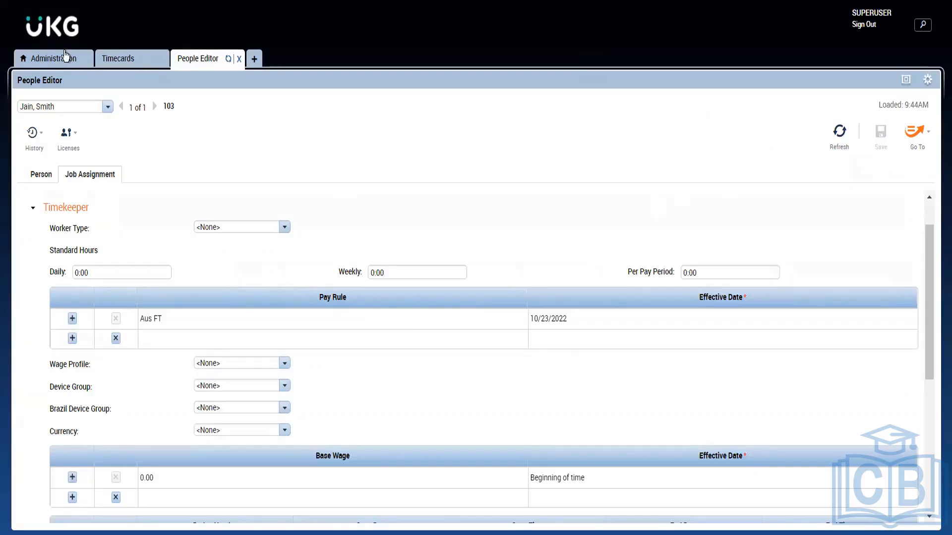
Delete all punches on Fri 10/28, Thu 10/27 and Mon 10/24 from the timecard
left_click(109, 64)
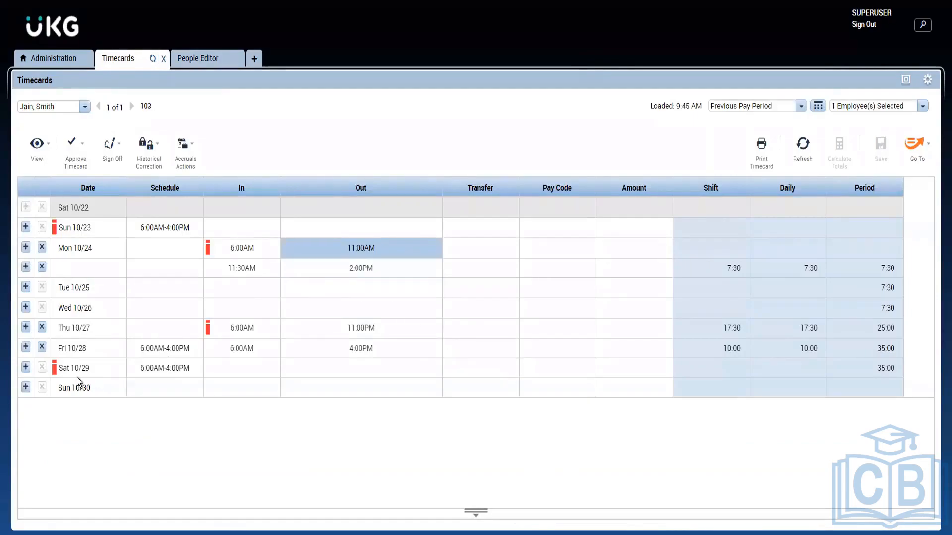
left_click(42, 349)
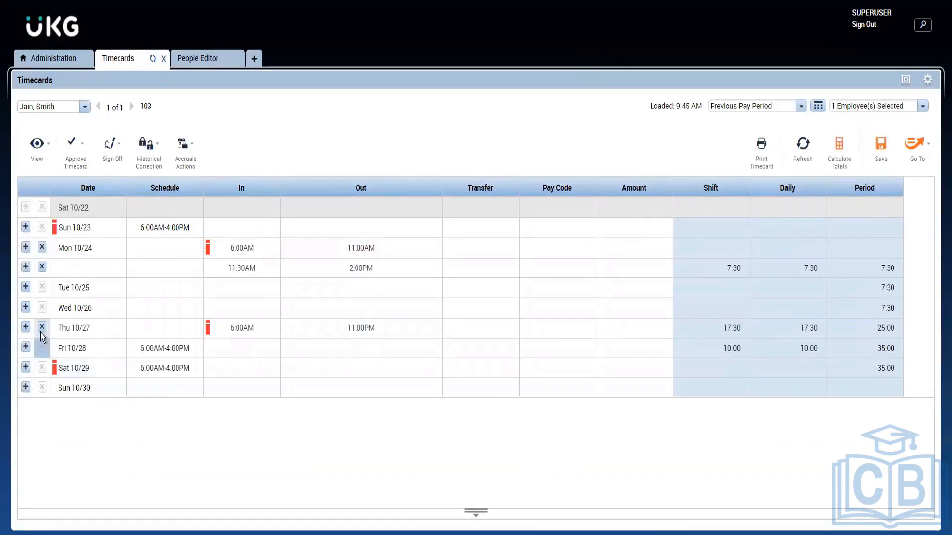
left_click(42, 328)
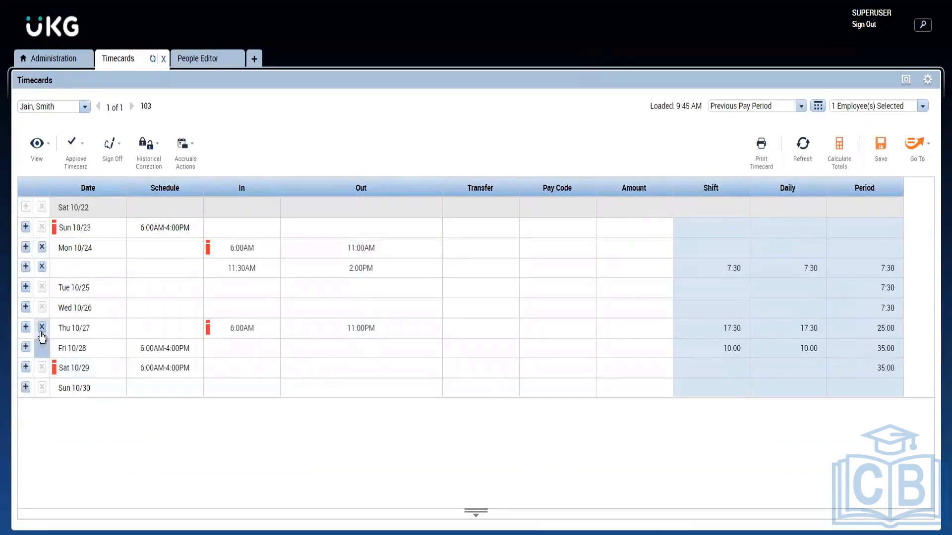
left_click(42, 248)
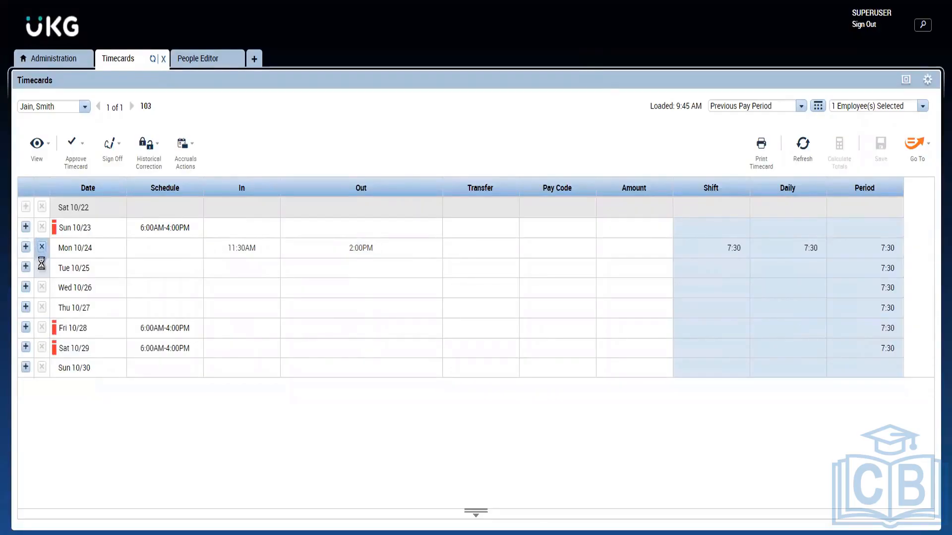
left_click(42, 248)
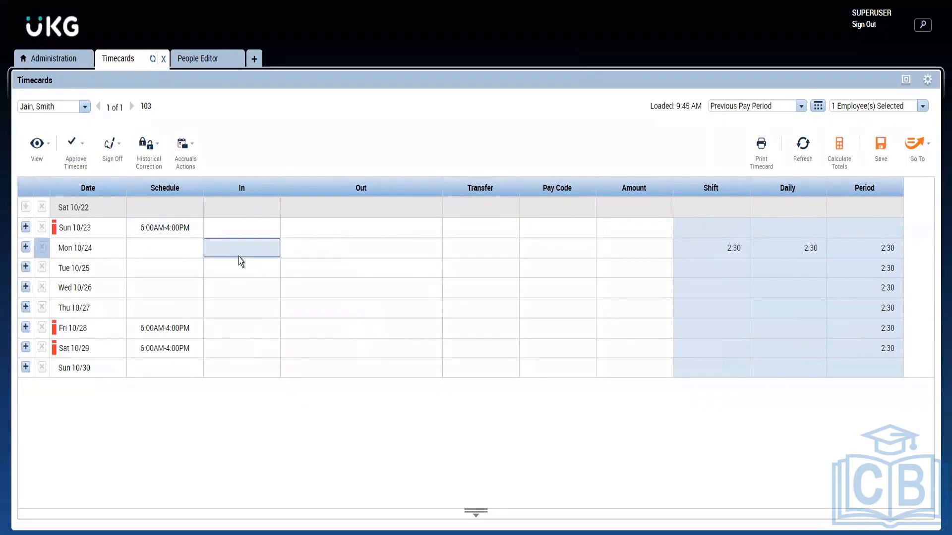
Enter only a 4:00PM out punch for Fri 10/28, leaving the in punch empty, and save the timecard
left_click(234, 323)
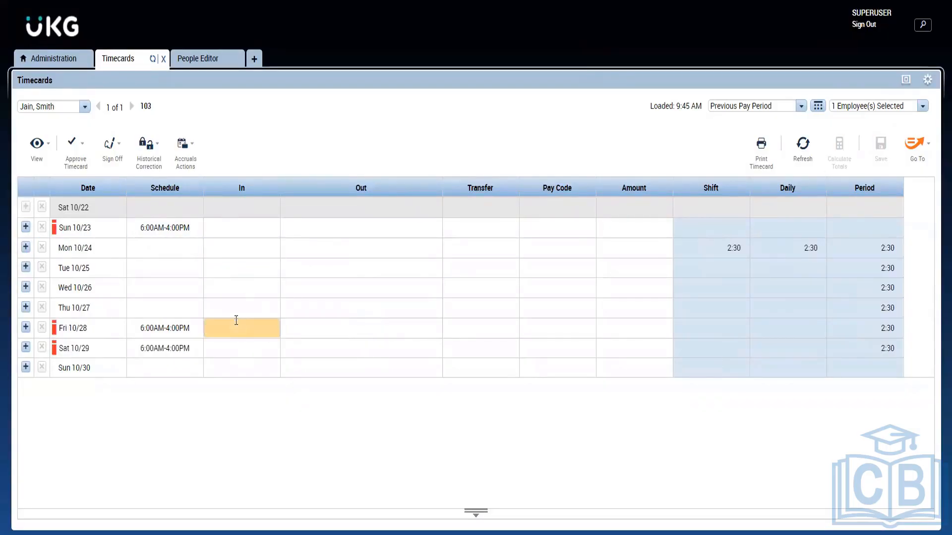
left_click(365, 336)
type("4p")
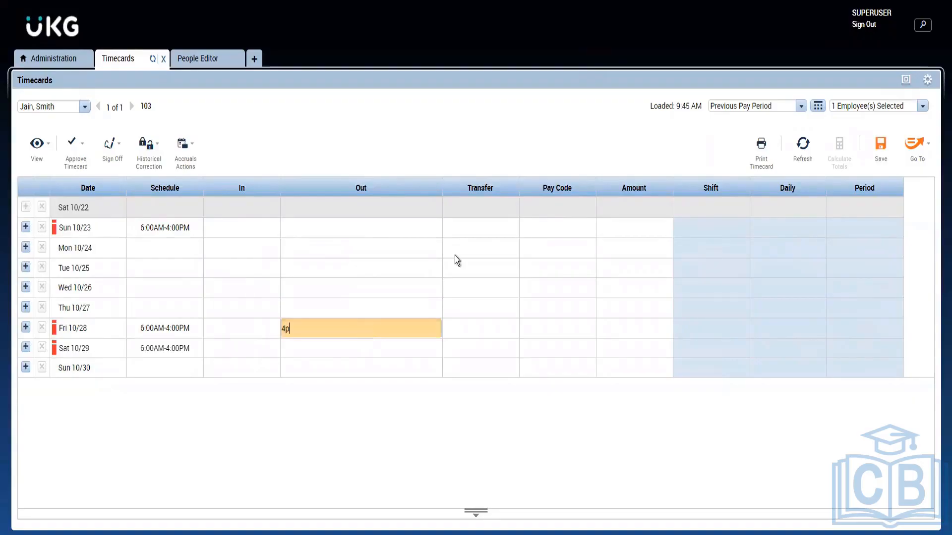
key("Return")
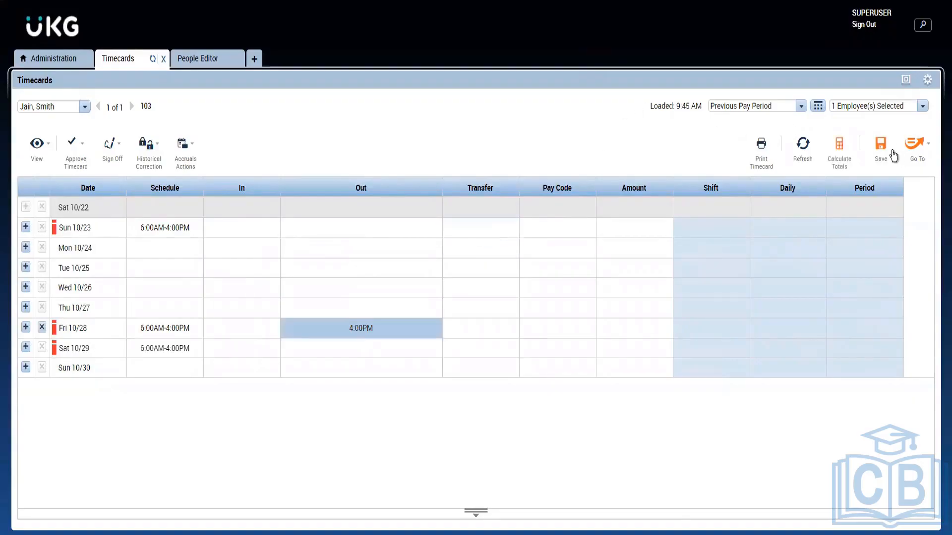
left_click(893, 156)
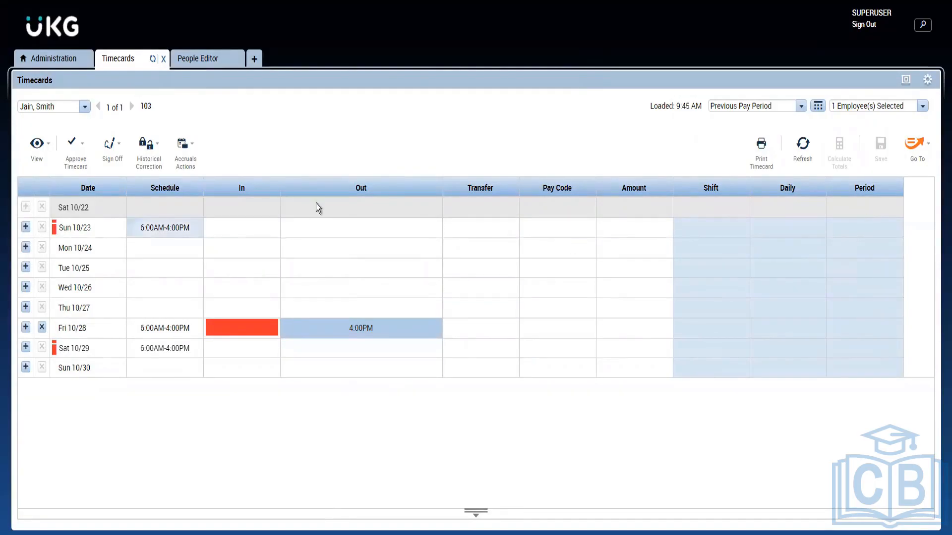
Try to sign off the timecard with the in punch missing on Fri 10/28, and read the validation message
left_click(102, 161)
left_click(123, 184)
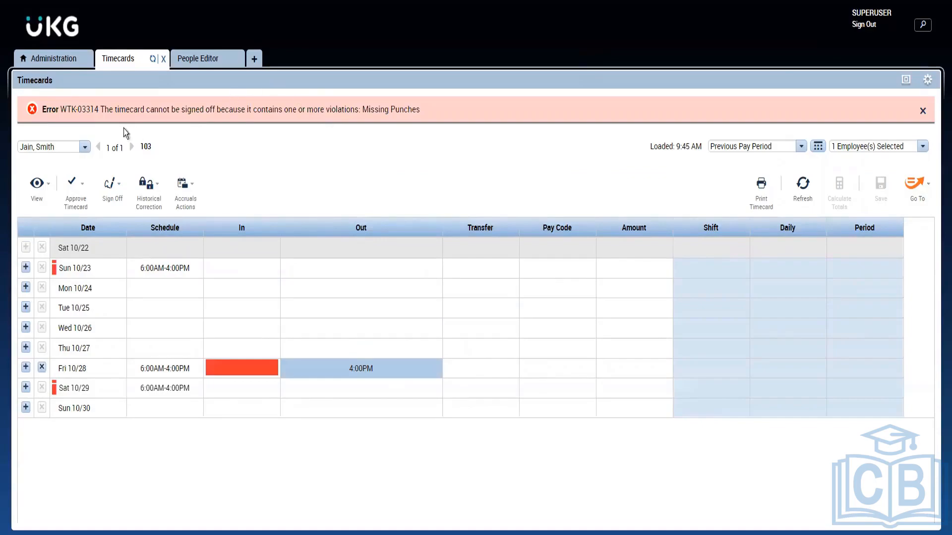
left_click_drag(101, 113, 429, 114)
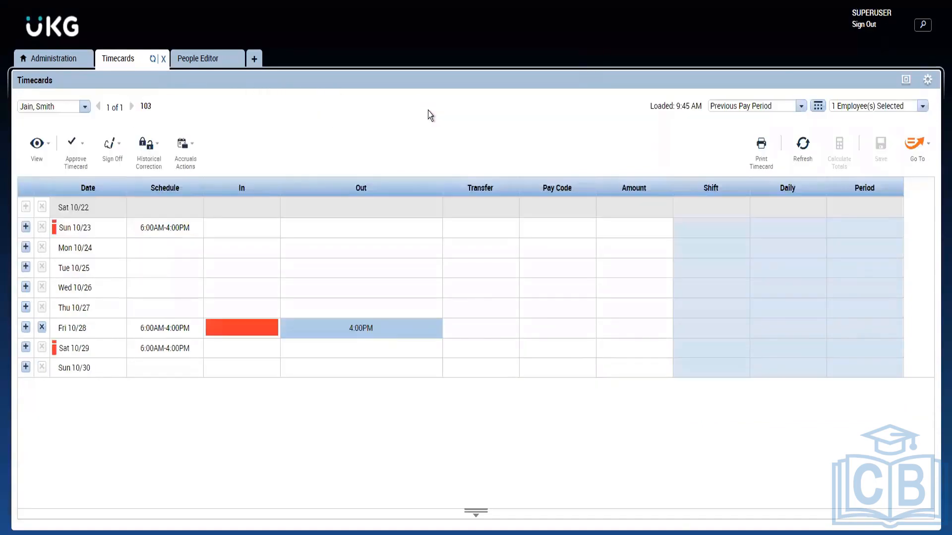
left_click(107, 158)
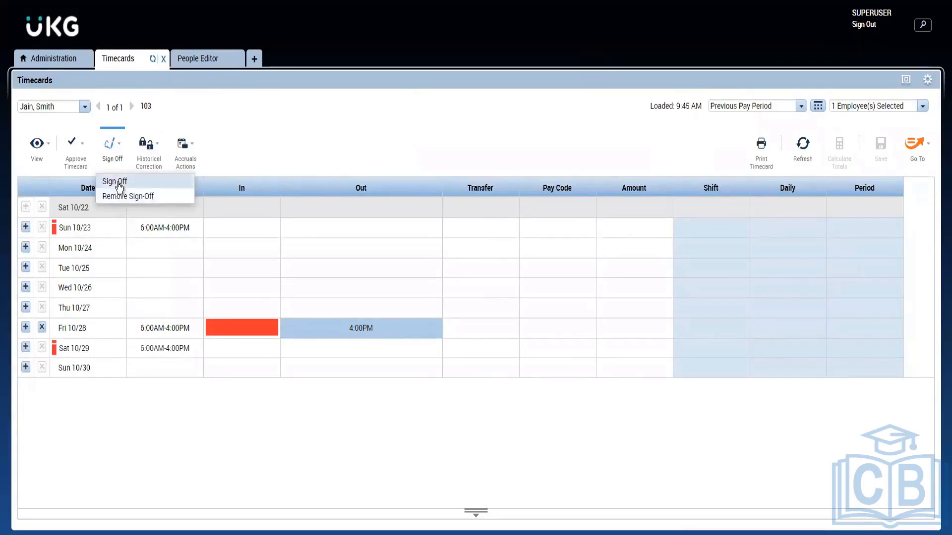
left_click(119, 186)
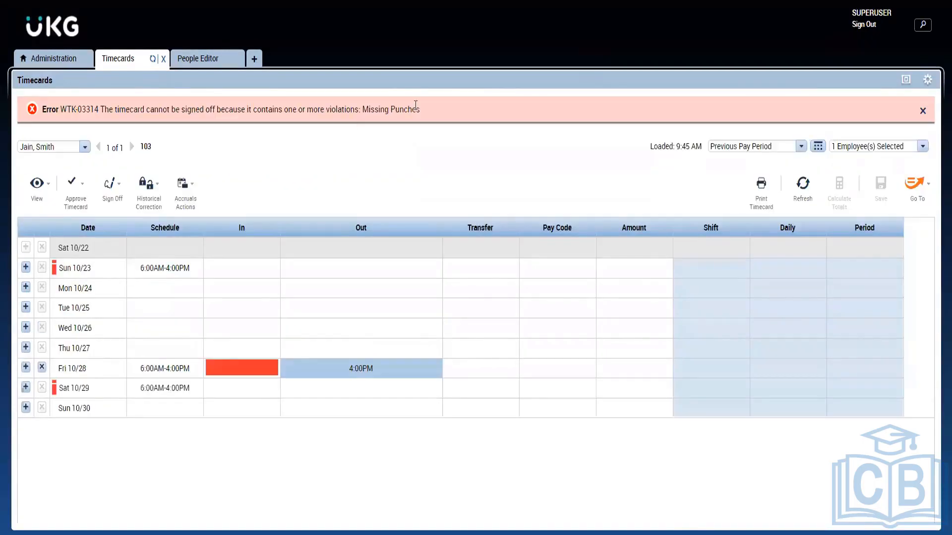
left_click_drag(422, 112, 363, 114)
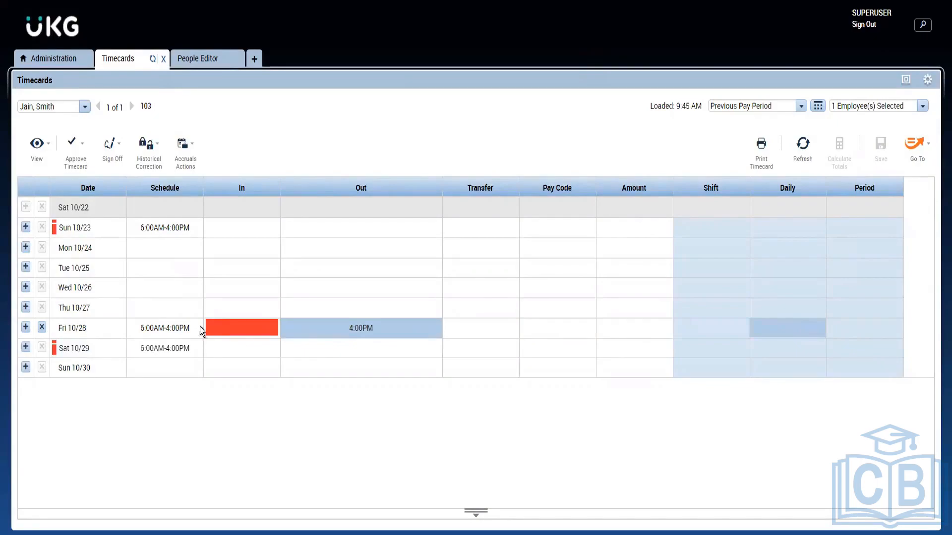
Enter a 6:00AM in punch for Fri 10/28 and save the timecard
left_click(262, 329)
type("6a")
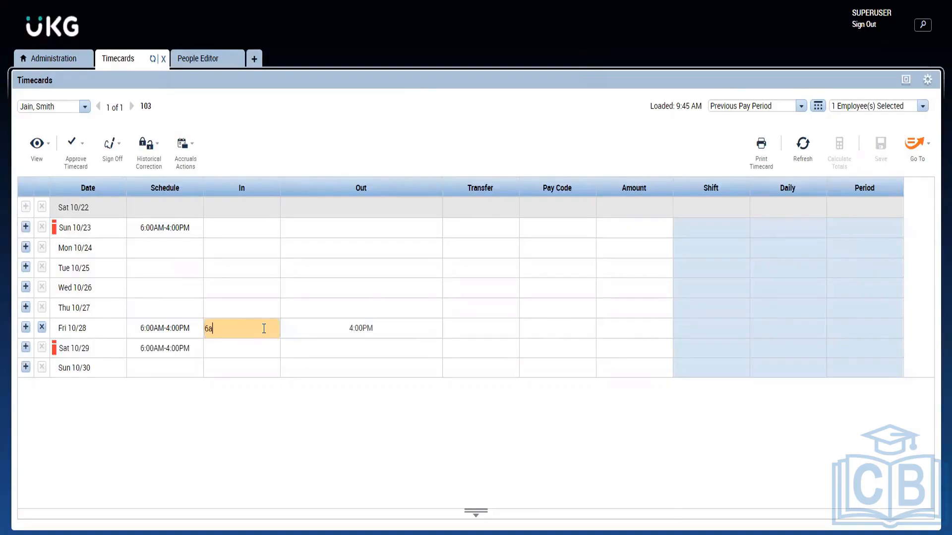
left_click(544, 135)
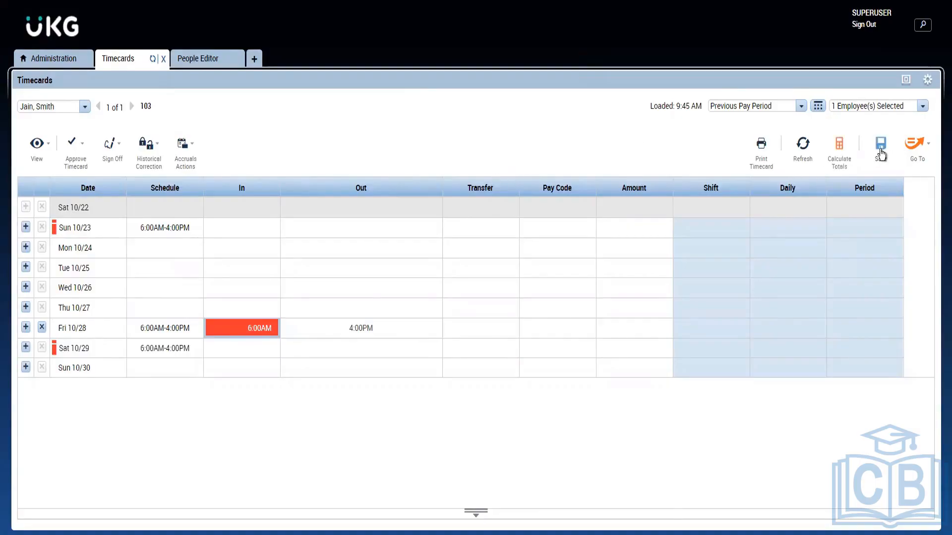
left_click(881, 149)
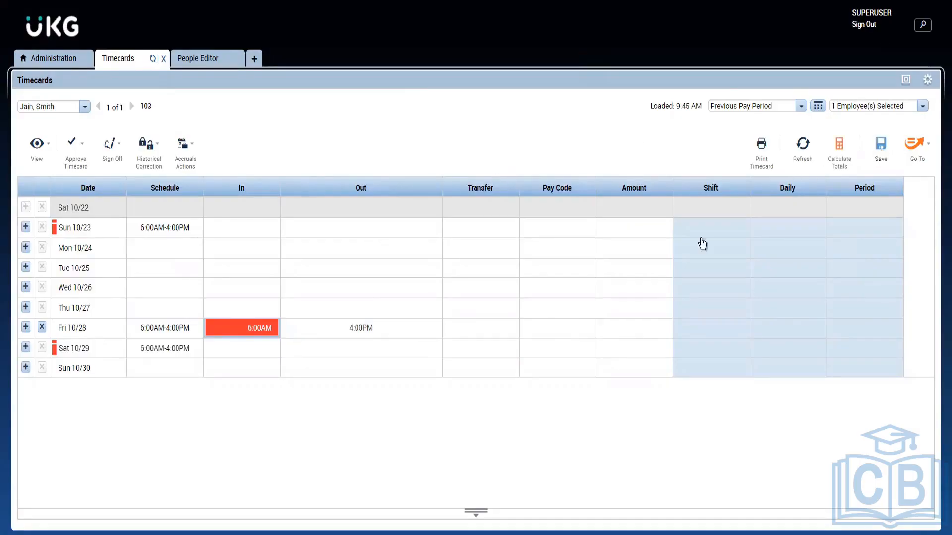
Load the timecard for the Next Pay Period and remove its approval
left_click(266, 331)
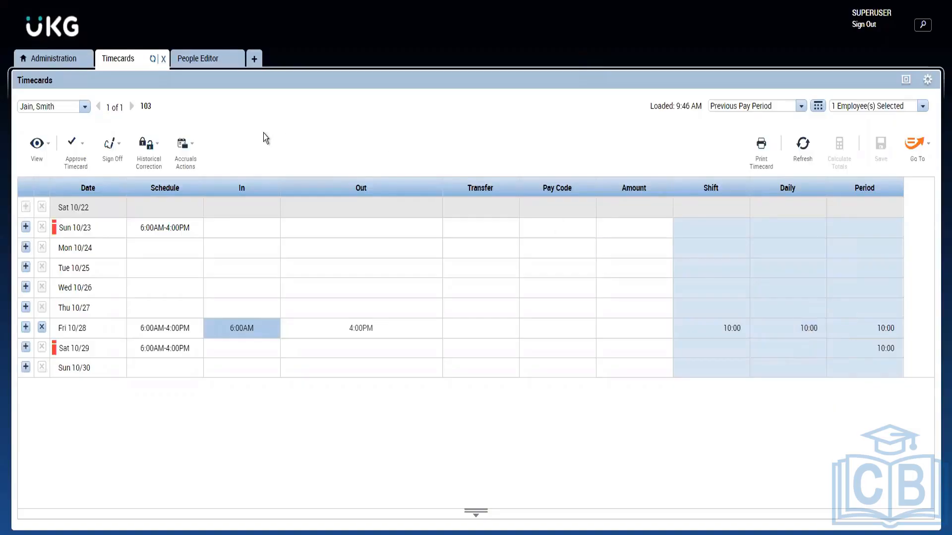
left_click(738, 110)
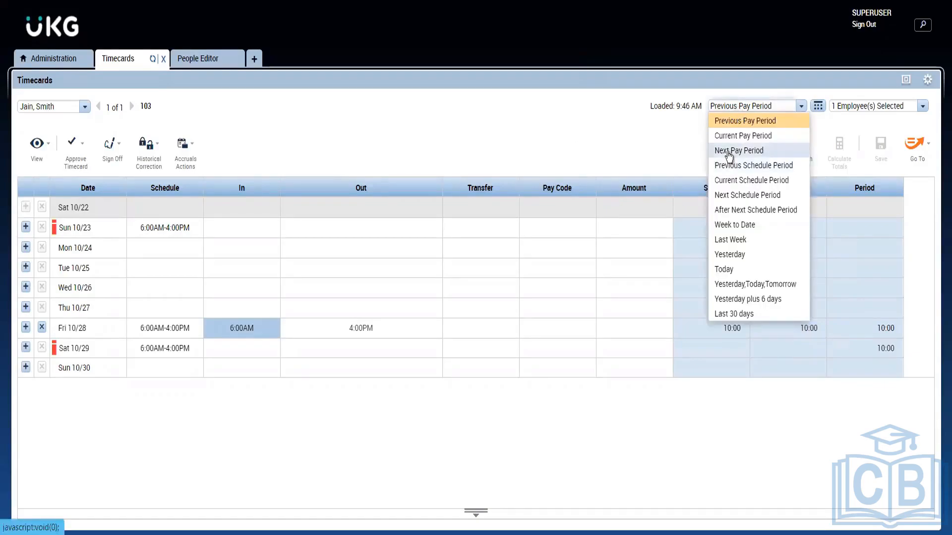
left_click(728, 151)
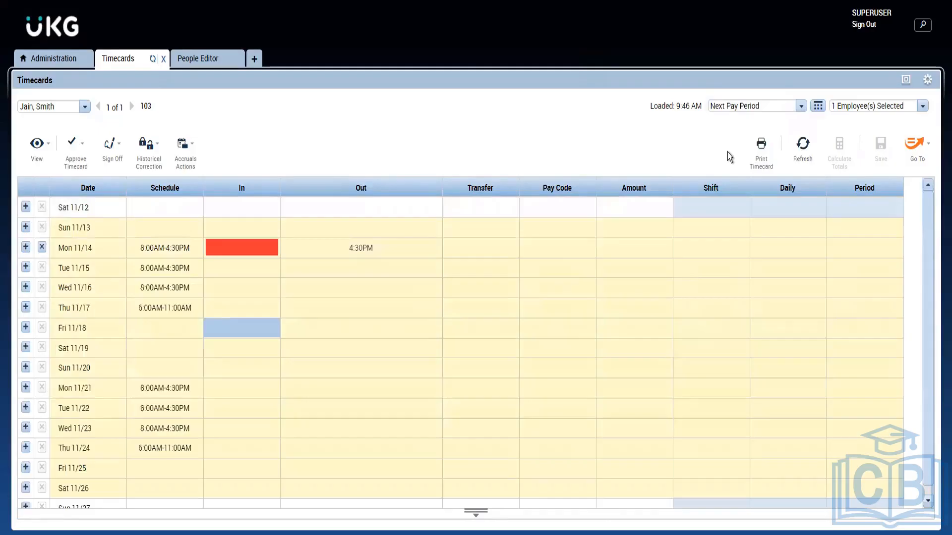
left_click(69, 157)
left_click(87, 210)
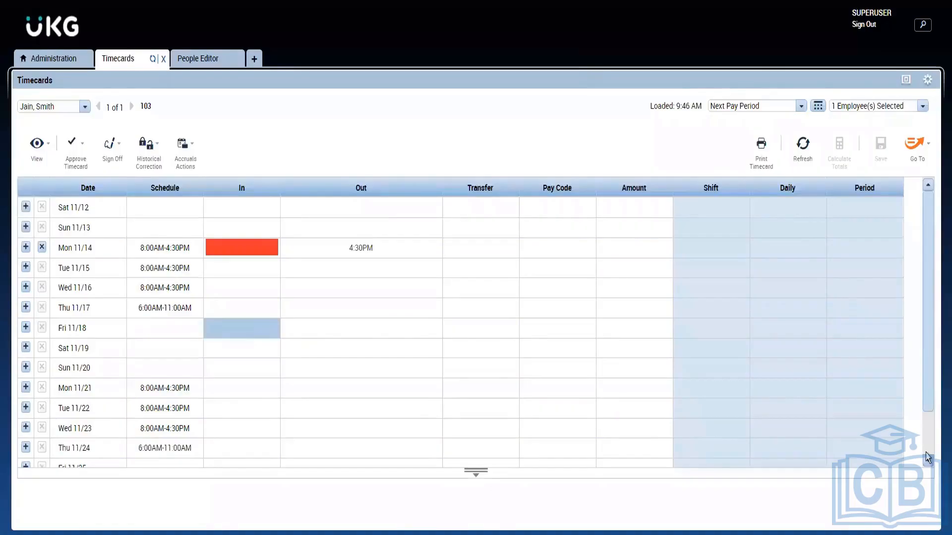
Enter a 7:00AM in punch and a 4:00PM out punch for Mon 11/21 and save the timecard
scroll(928, 457, "down", 2)
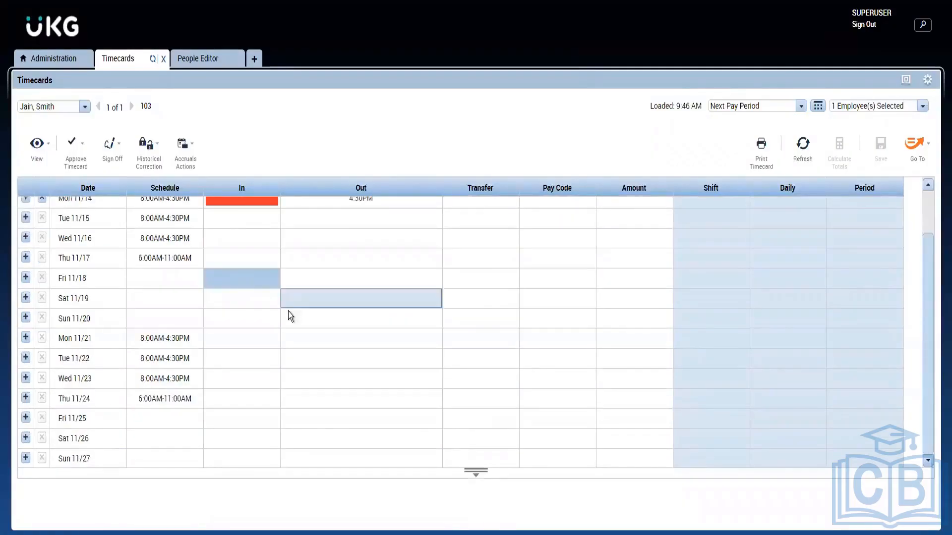
left_click(245, 337)
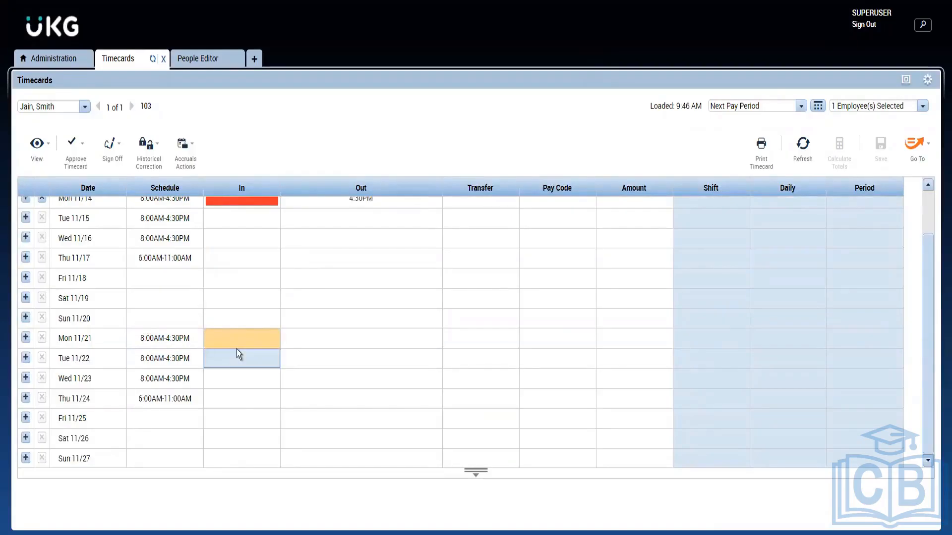
type("7a")
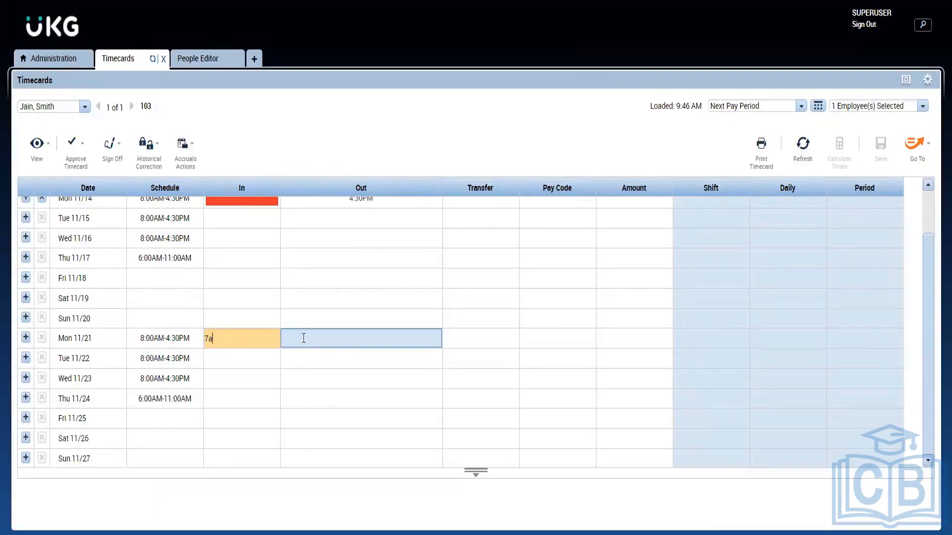
left_click(302, 338)
type("p")
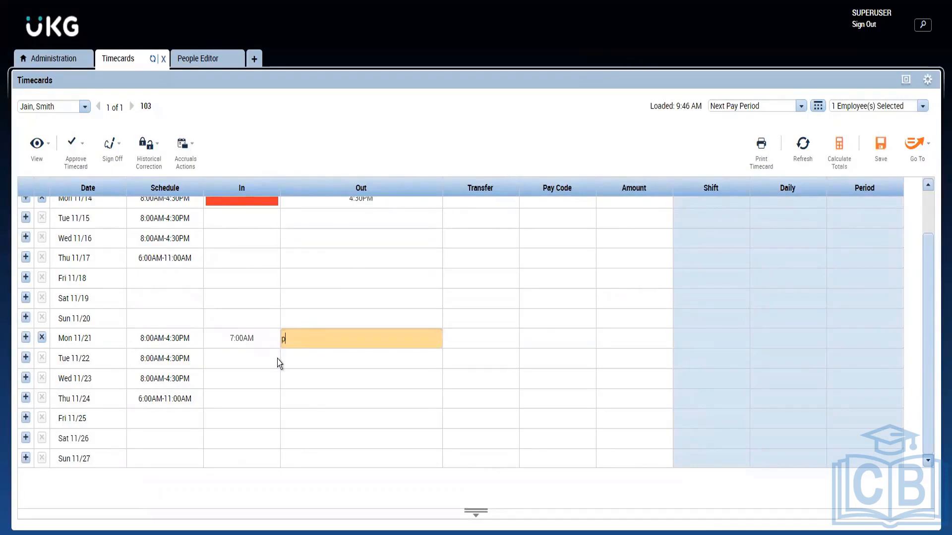
key("BackSpace")
key("Return")
left_click(871, 159)
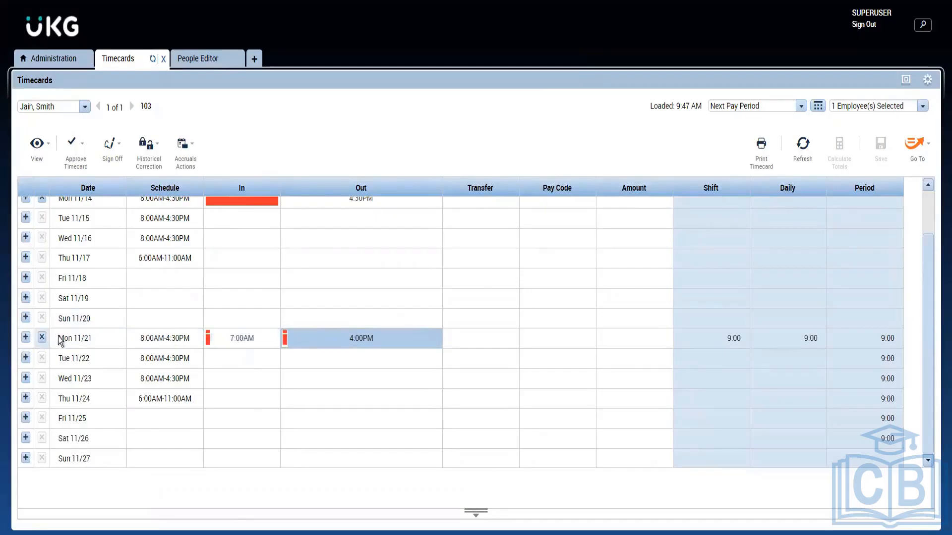
Change the Mon 11/21 in punch to 6:30AM and save the timecard
left_click(323, 348)
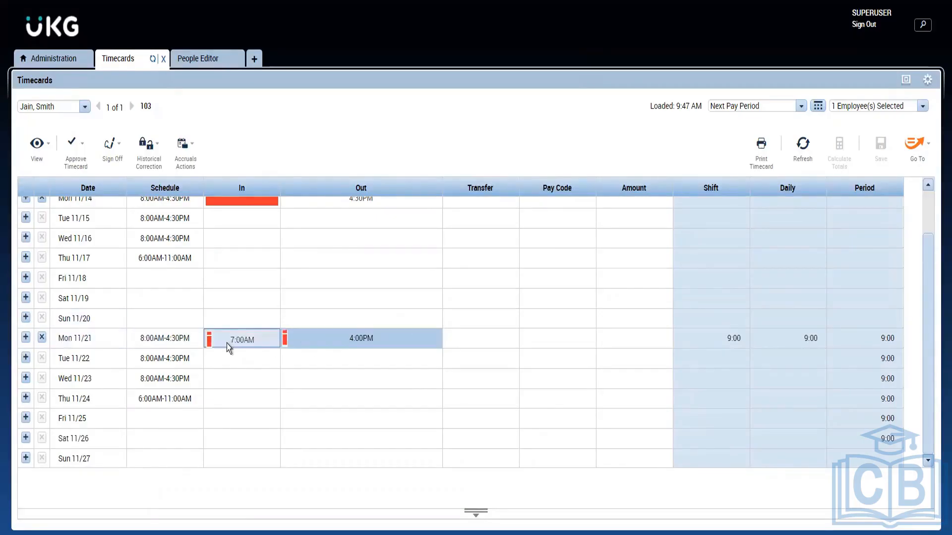
left_click(227, 344)
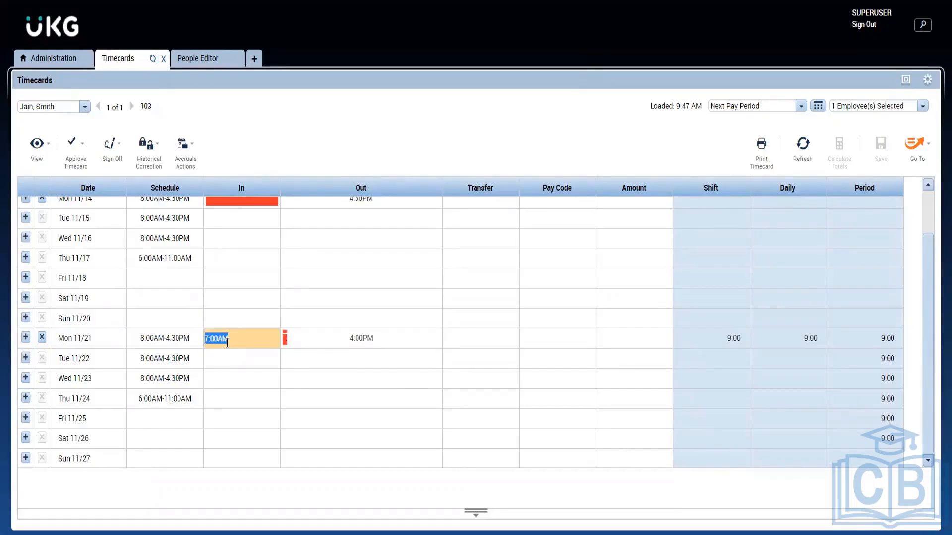
type("6:30a")
left_click(893, 165)
left_click_drag(884, 159, 331, 273)
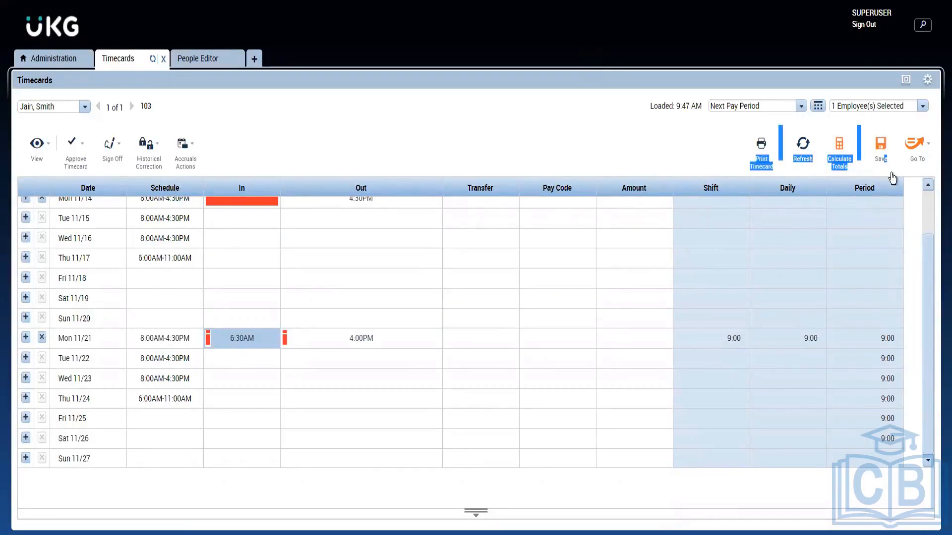
left_click(884, 145)
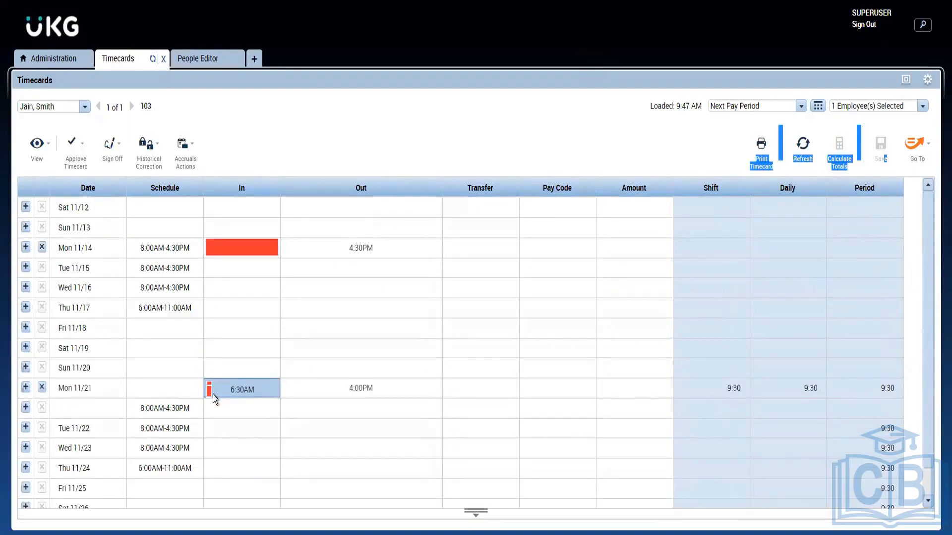
Open the Aus FT punch interpretation rule and examine its Early Start Margin and Late Start Margin
left_click(52, 66)
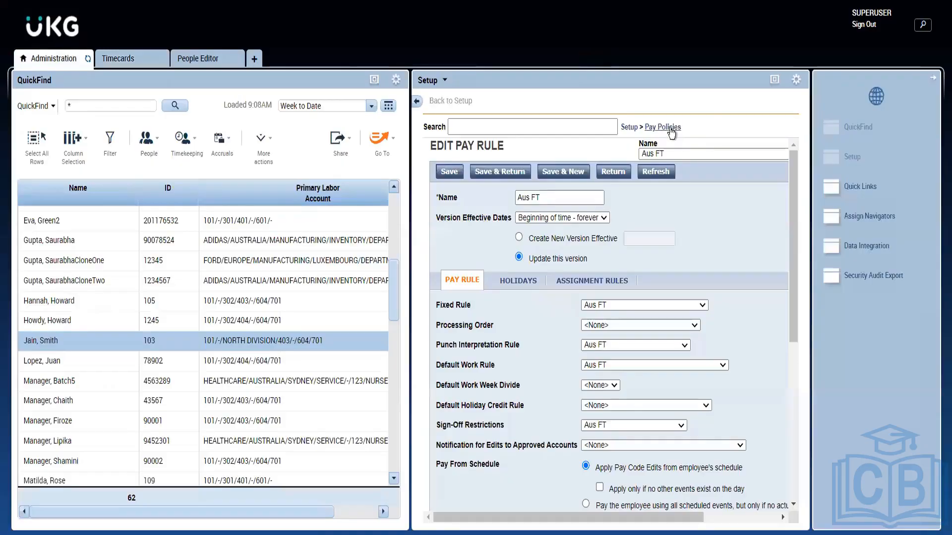
left_click(670, 128)
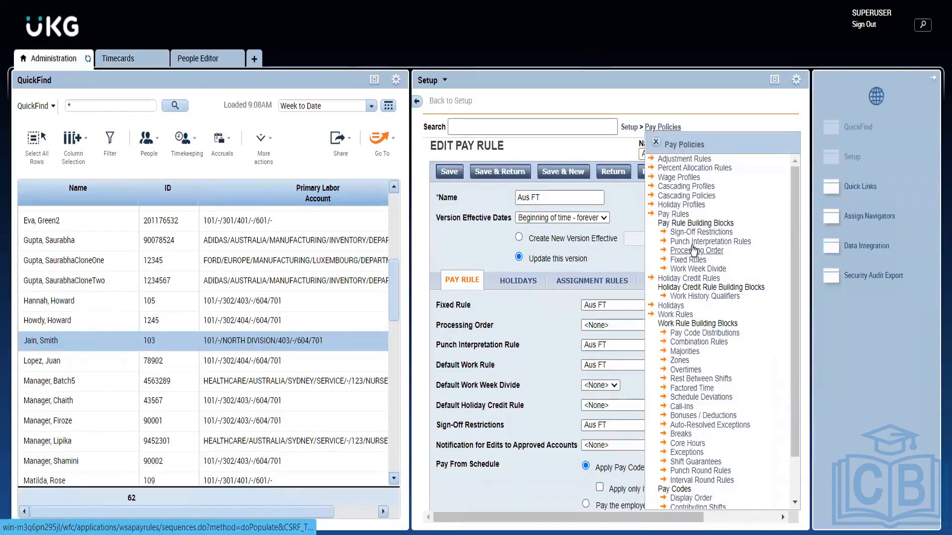
left_click(693, 242)
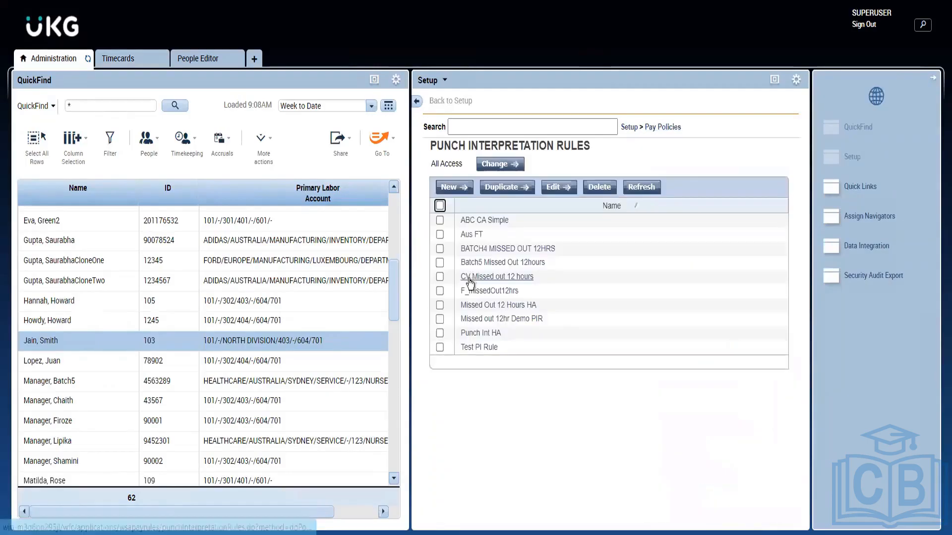
left_click(466, 237)
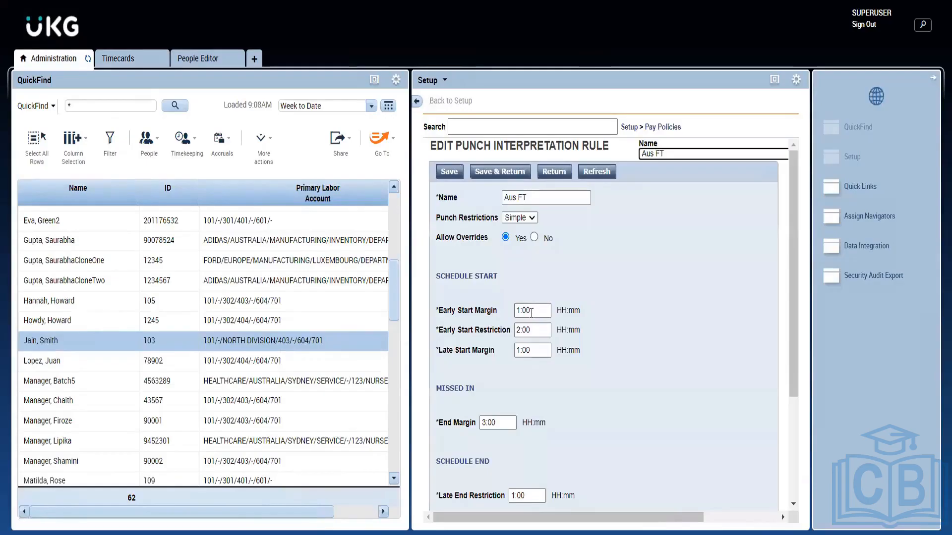
left_click_drag(532, 312, 486, 317)
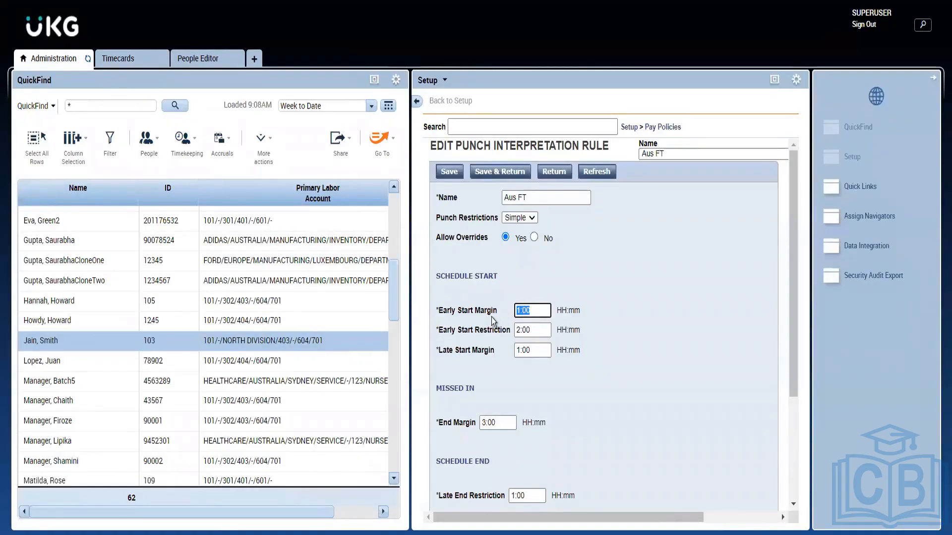
left_click_drag(539, 352, 465, 337)
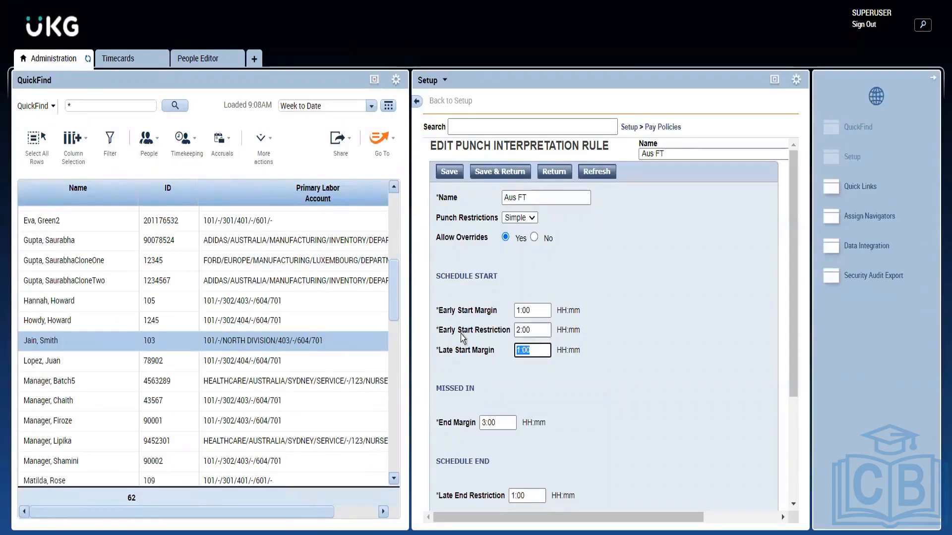
Compare the exception on the Mon 11/21 in punch with the Aus FT rule's schedule start settings, including Early Start Restriction
left_click(127, 60)
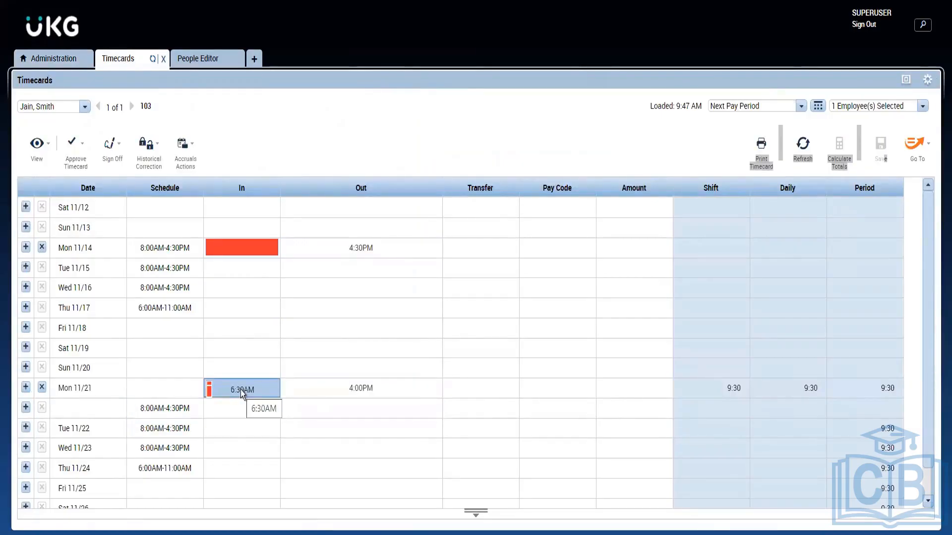
mouse_move(209, 391)
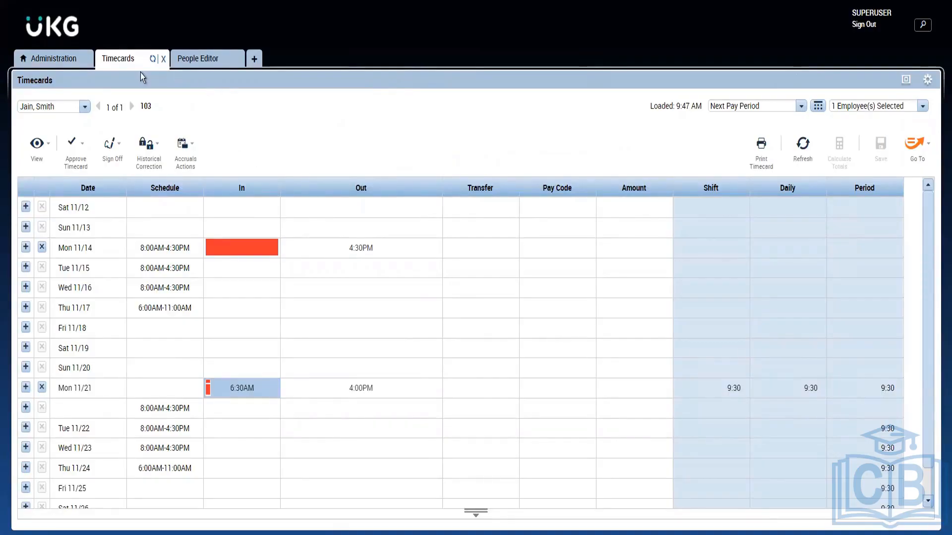
left_click(57, 62)
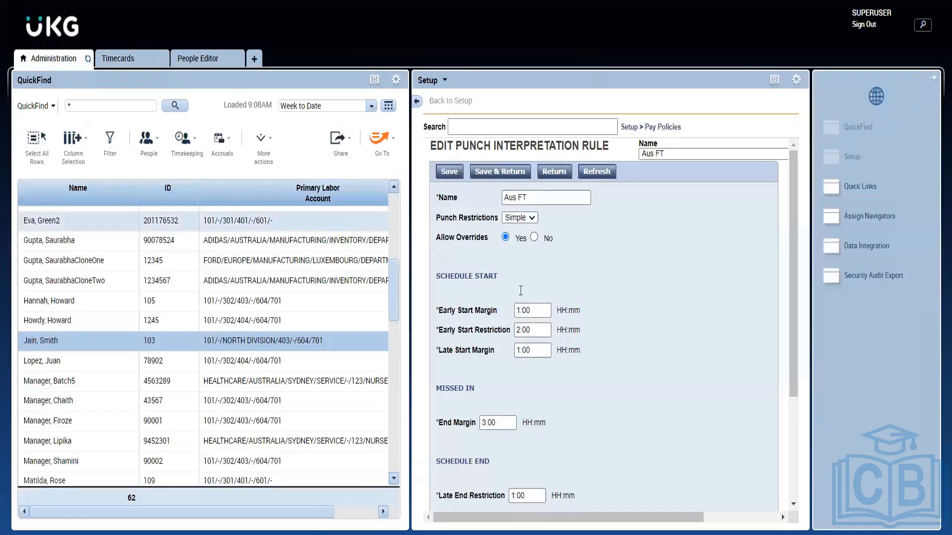
left_click(529, 333)
key("BackSpace")
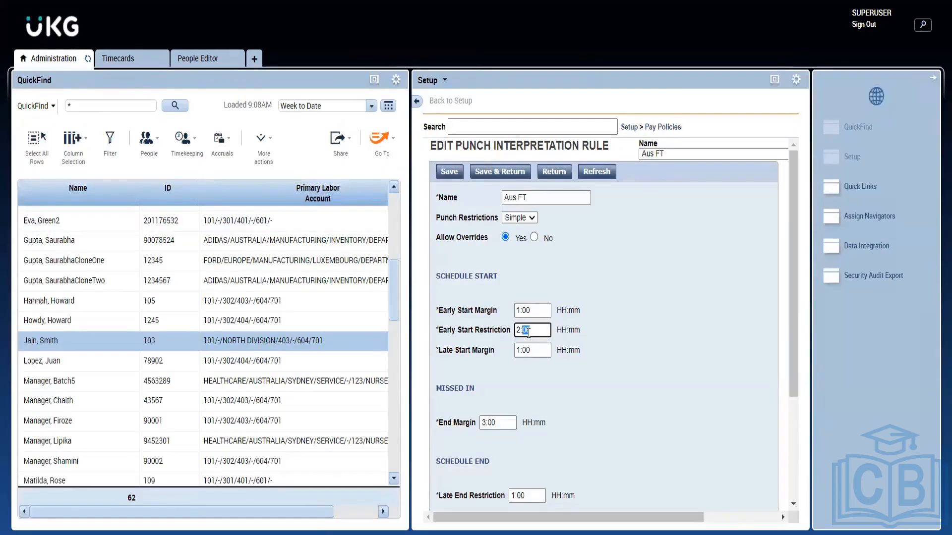
type("0")
left_click(623, 330)
left_click_drag(437, 370, 528, 278)
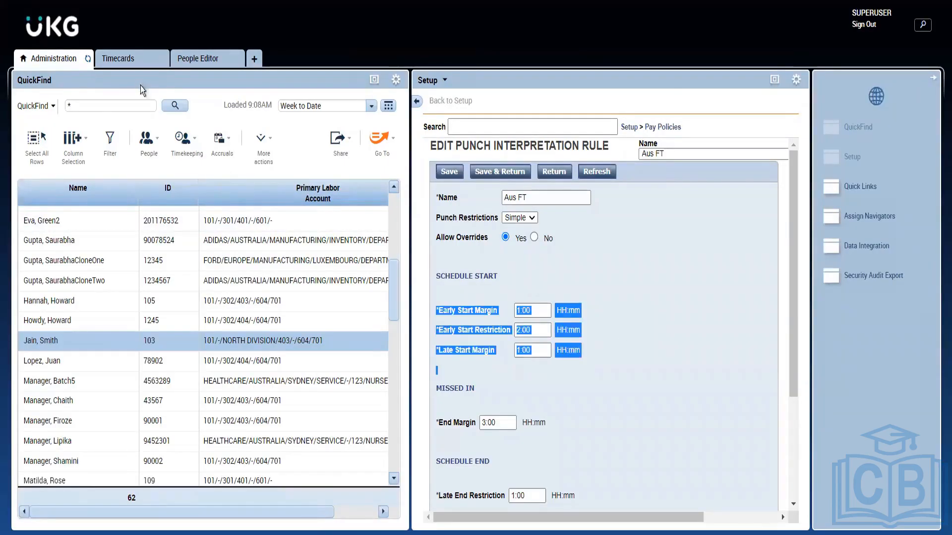
Replace the Mon 11/21 punches with a single 5:50AM in punch, save the timecard, and delete that test punch
left_click(123, 59)
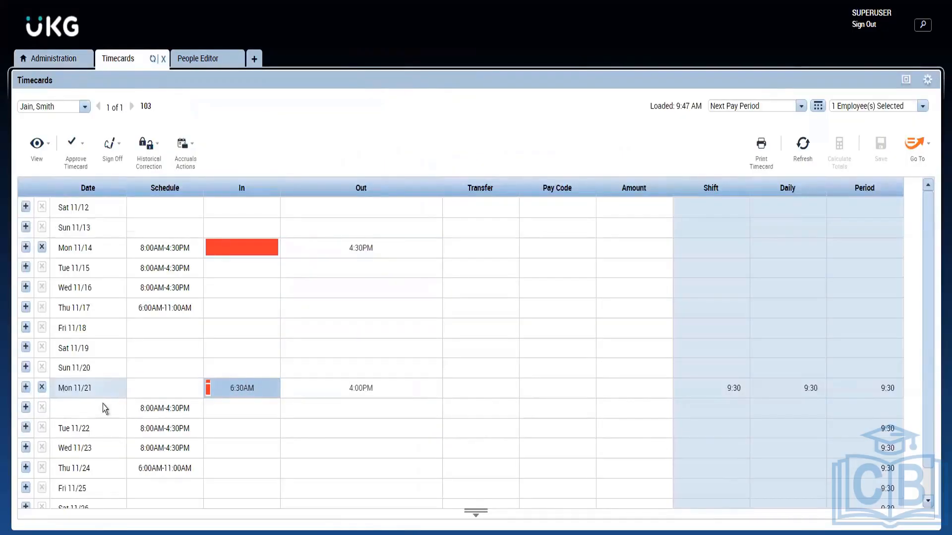
left_click(39, 391)
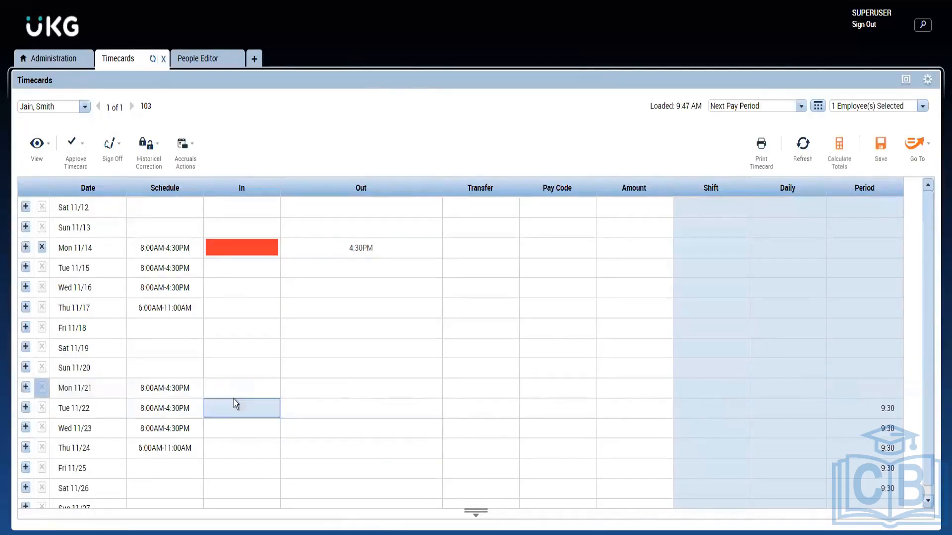
left_click(234, 392)
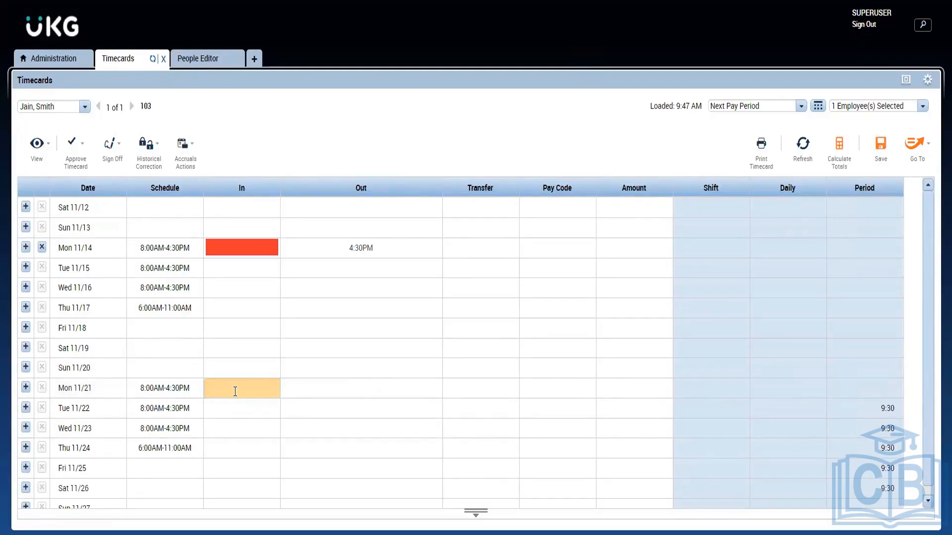
type("5:50a")
left_click(891, 139)
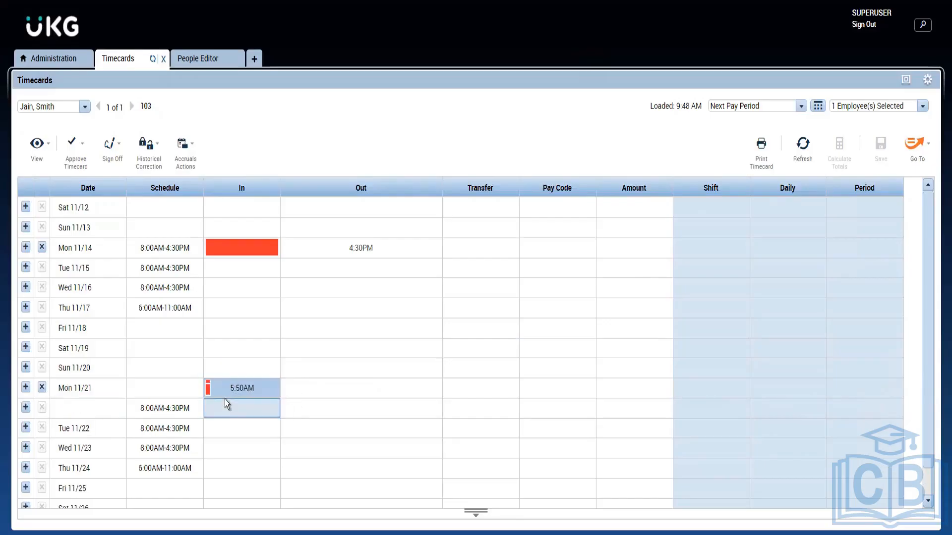
left_click(41, 390)
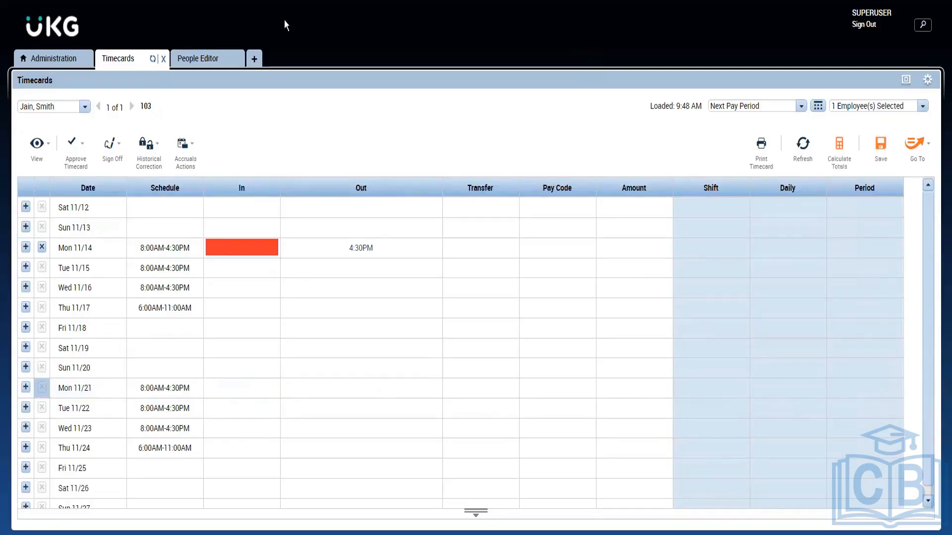
Examine the Early Start Restriction and Late End Restriction in the Aus FT punch interpretation rule
left_click(48, 60)
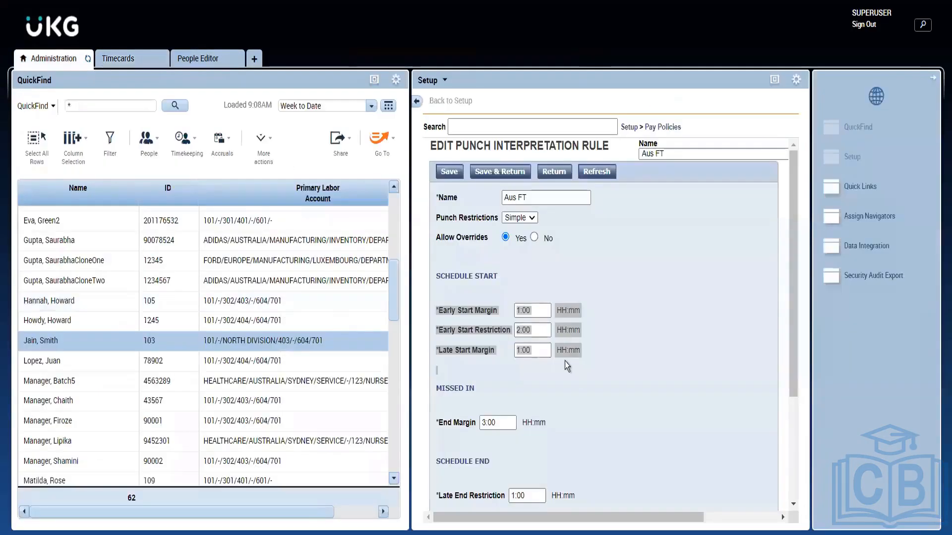
left_click(537, 337)
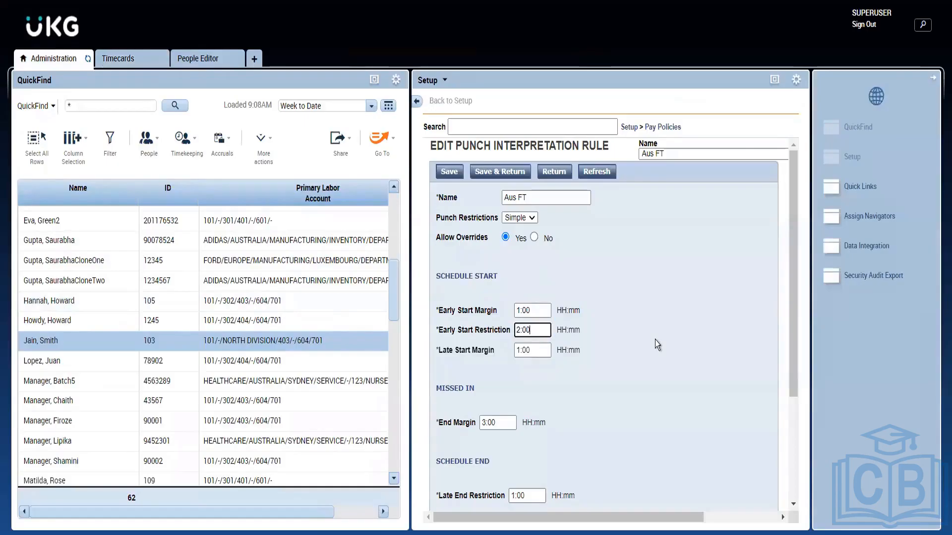
left_click(655, 340)
double_click(528, 496)
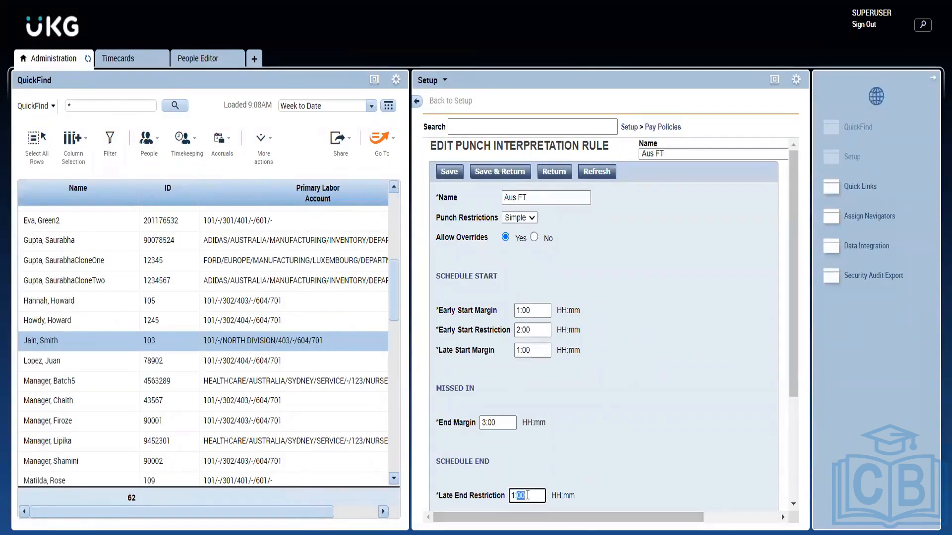
triple_click(528, 495)
Check the scheduled shifts in the next pay period's timecard against the margins in the Aus FT punch interpretation rule
left_click(119, 59)
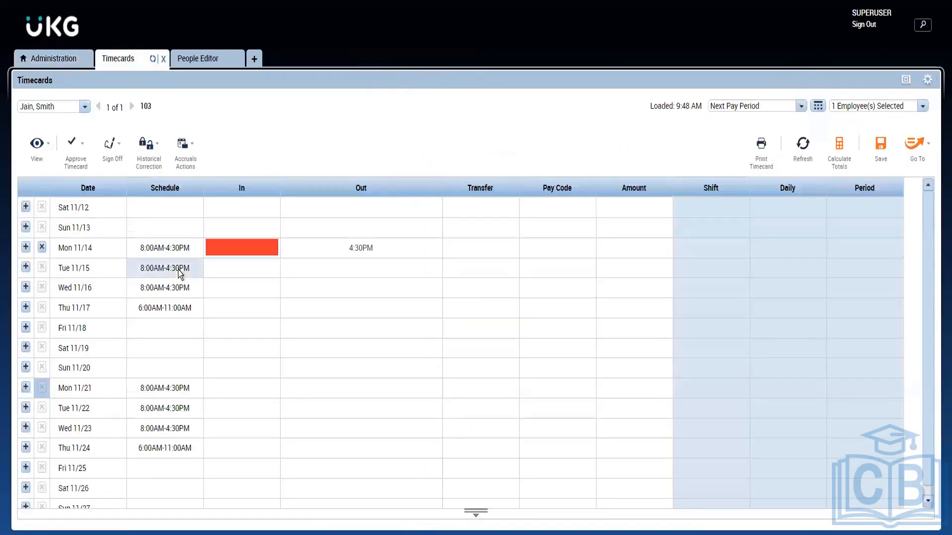
left_click(210, 436)
left_click(316, 449)
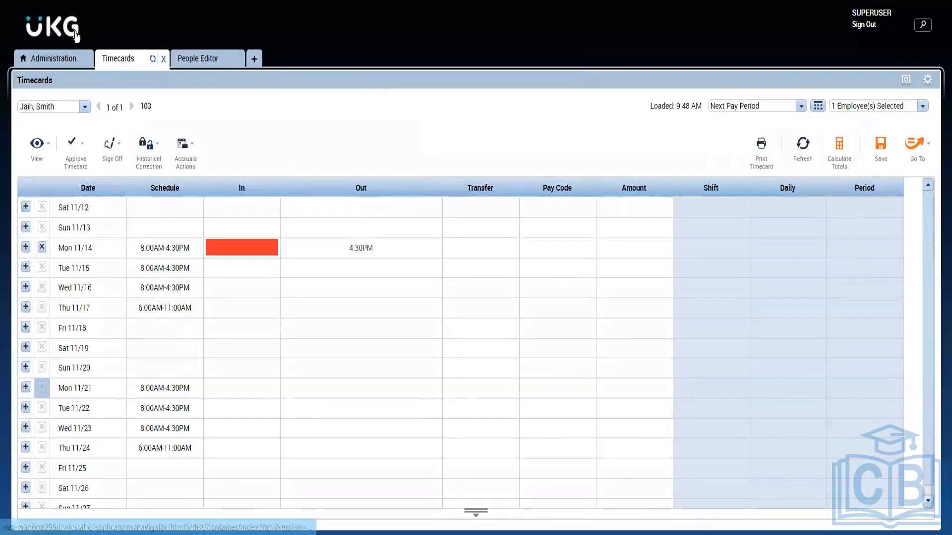
left_click(67, 63)
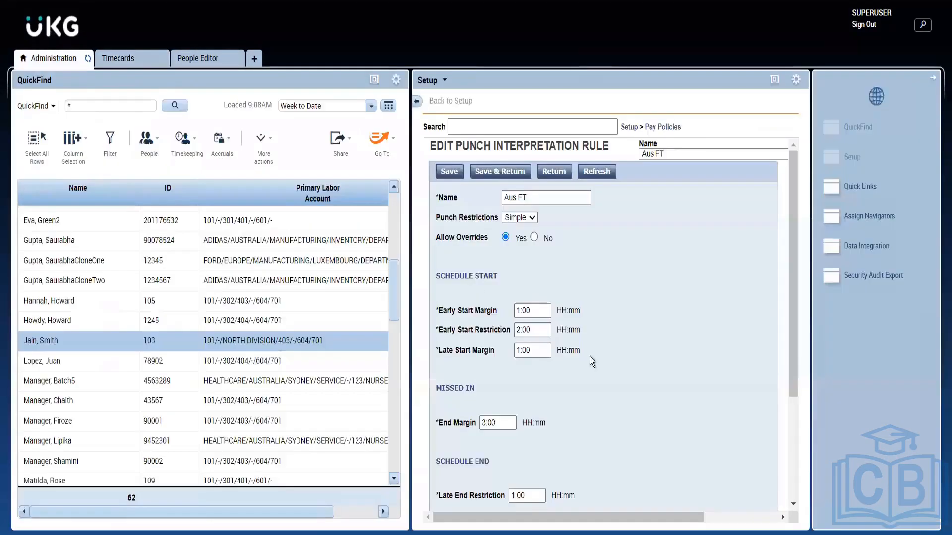
Open the Aus FT pay rule and examine which holidays apply to it and their holiday credit rules
left_click(663, 129)
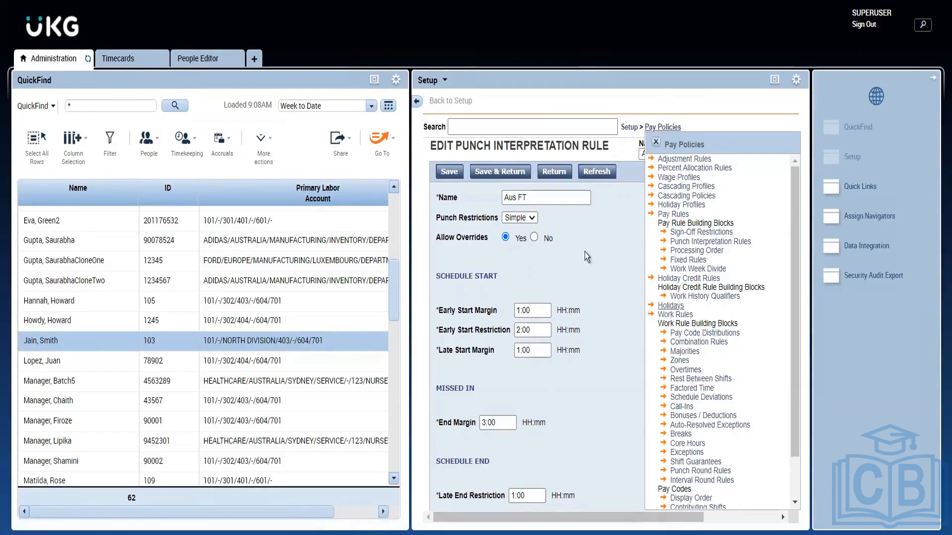
left_click(674, 215)
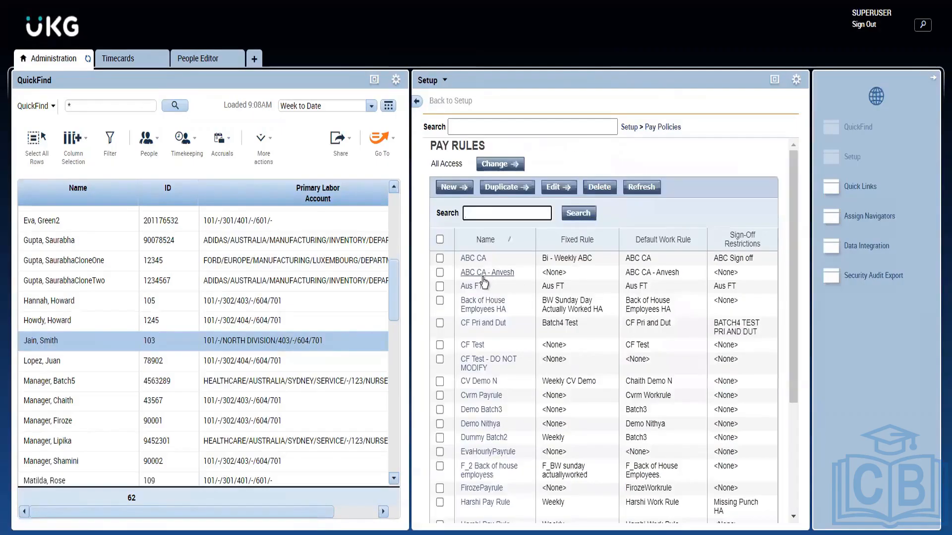
left_click(471, 286)
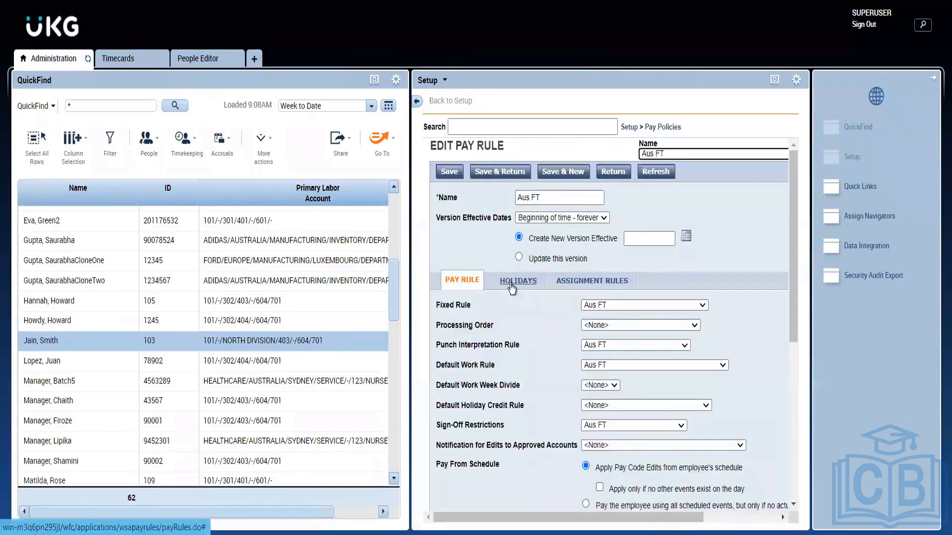
left_click(511, 286)
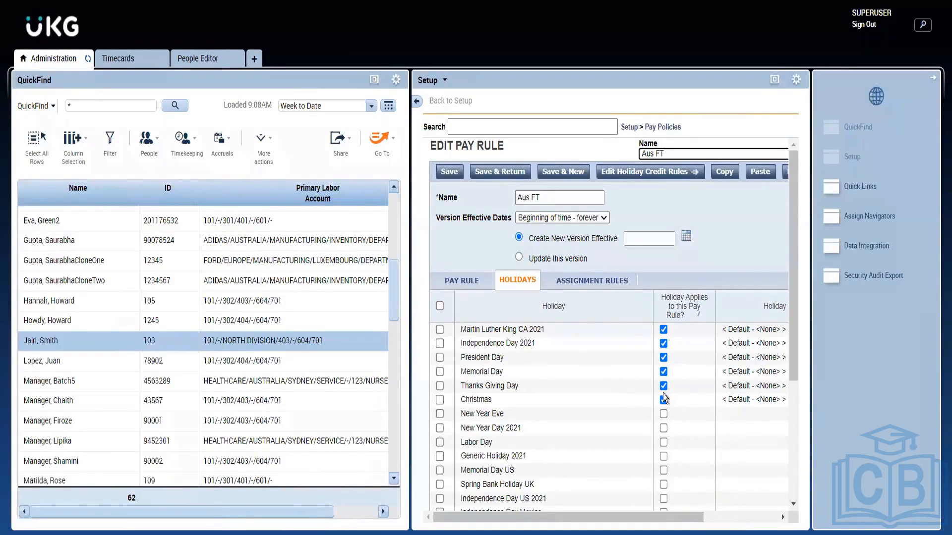
left_click(717, 515)
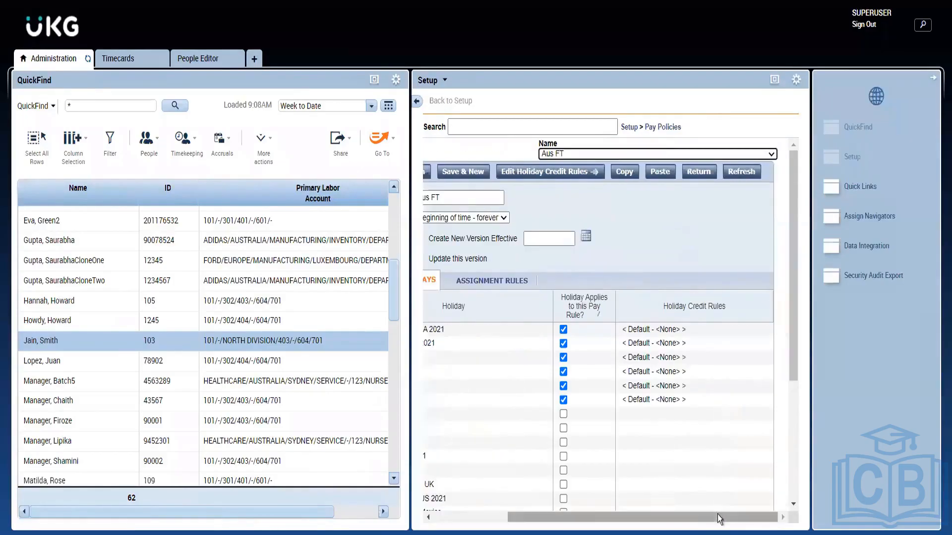
left_click(484, 514)
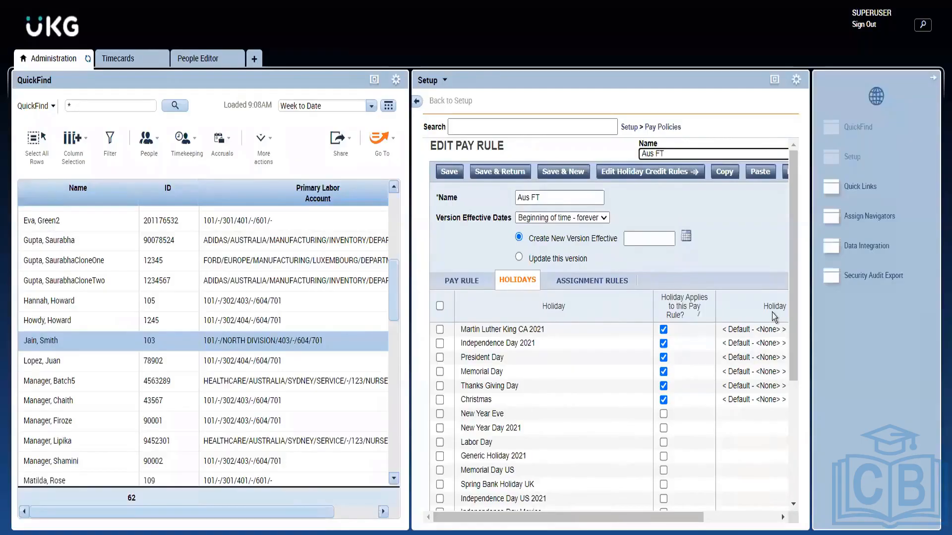
Open the ABC CA Hol Credit Rule from the Holiday Credit Rules in the maximized Setup view
left_click(669, 128)
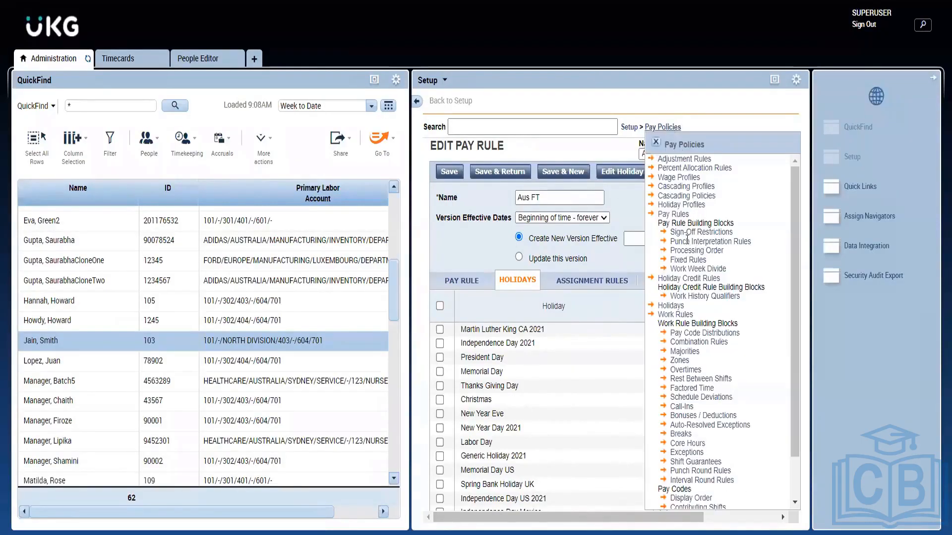
left_click(679, 281)
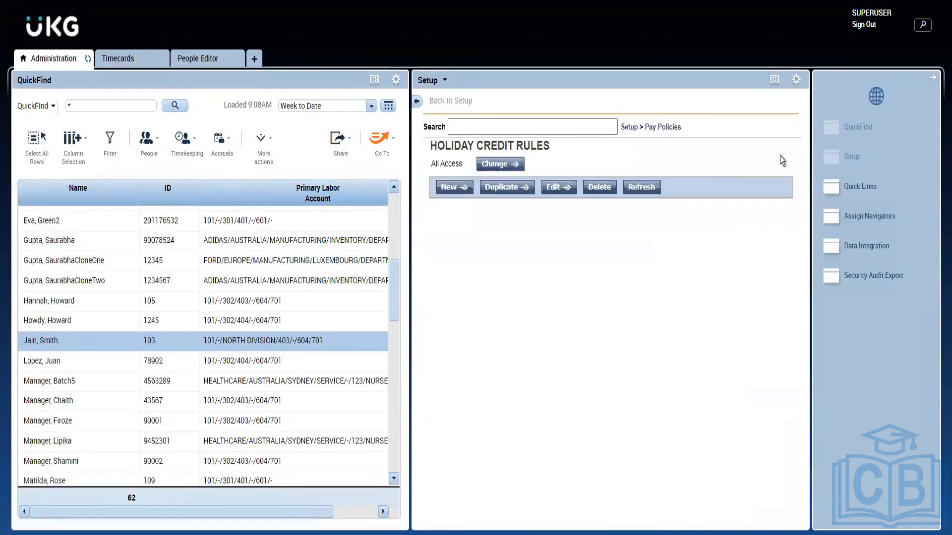
left_click(773, 80)
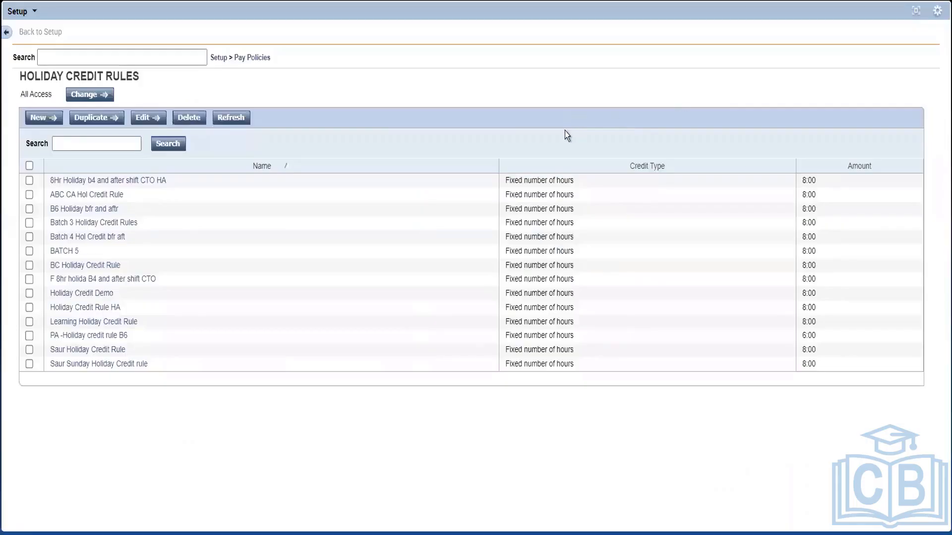
left_click(78, 196)
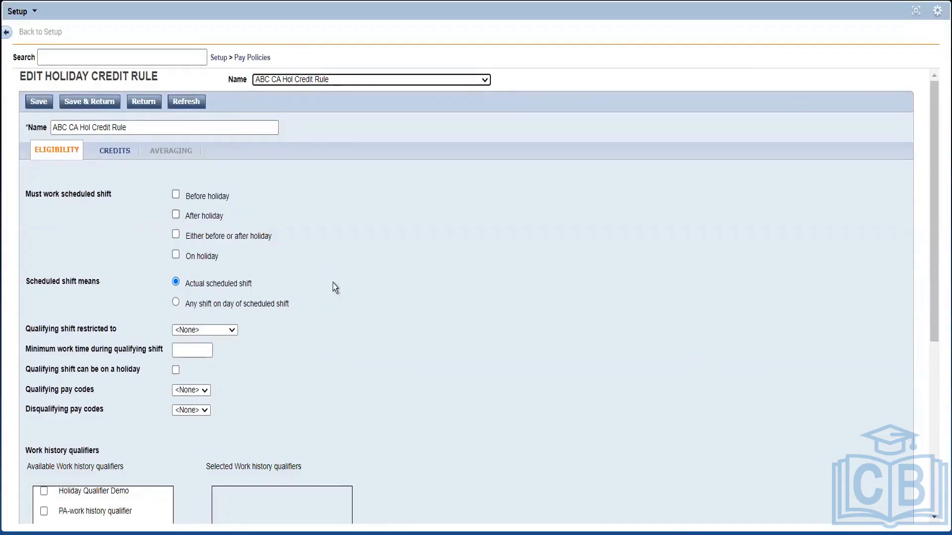
Examine the Must work scheduled shift eligibility options, including Before holiday, in the holiday credit rule
left_click(41, 195)
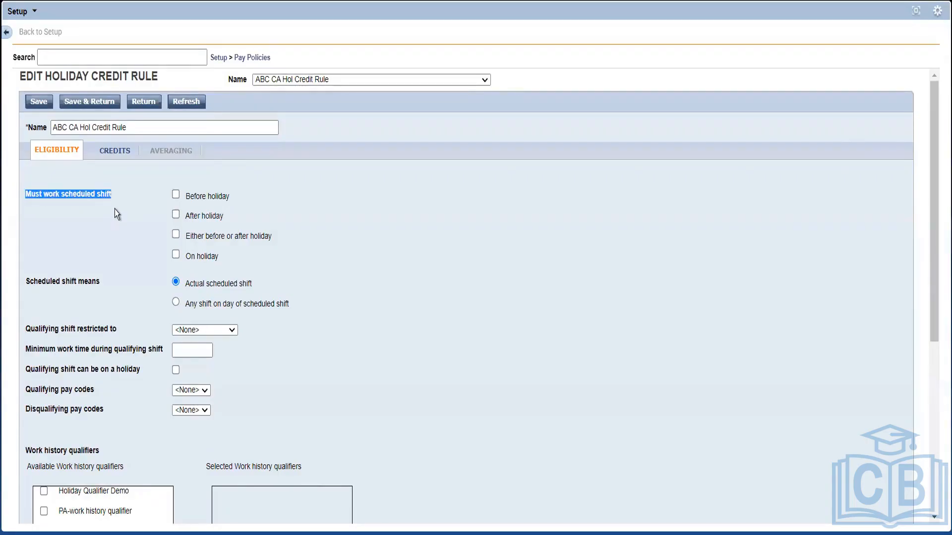
left_click(386, 220)
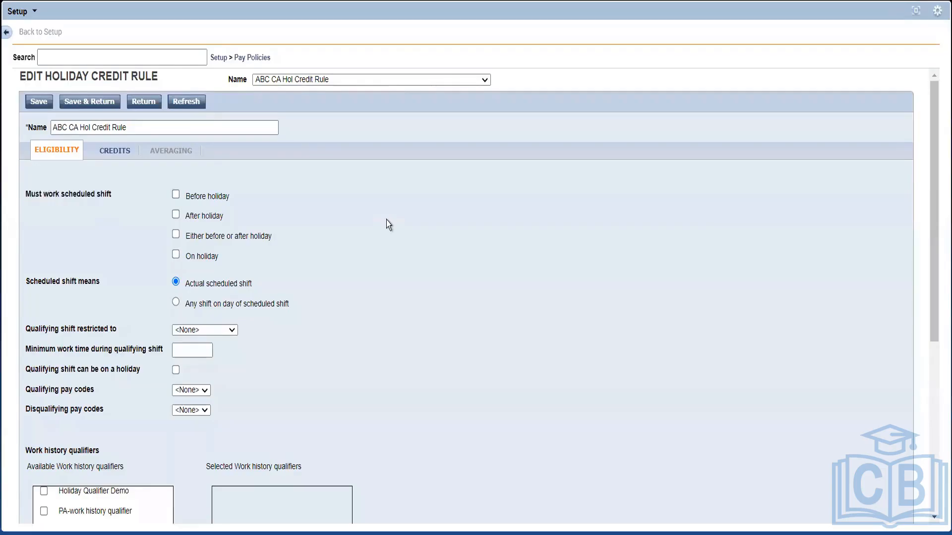
left_click(177, 196)
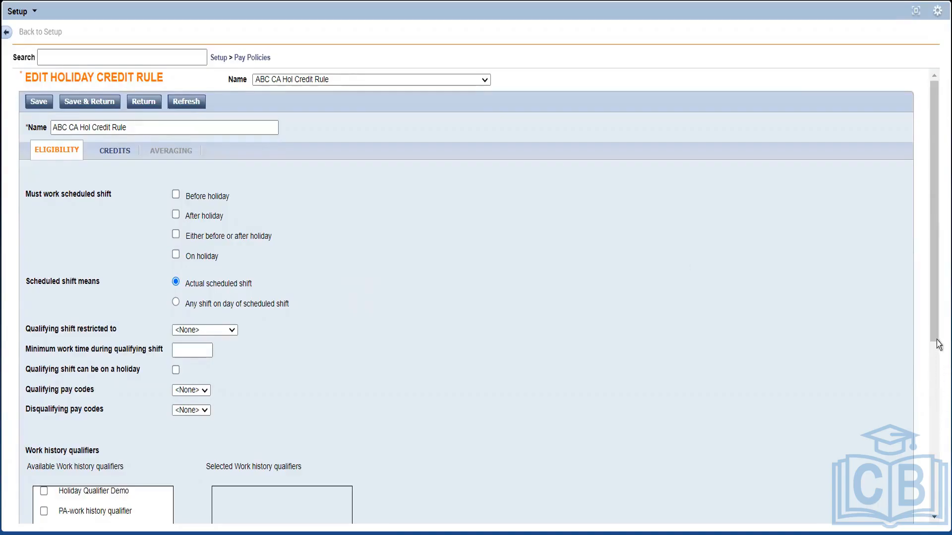
Try a Minimum time employed of 90 days in the eligibility settings, and restore it to 0
left_click_drag(937, 340, 937, 509)
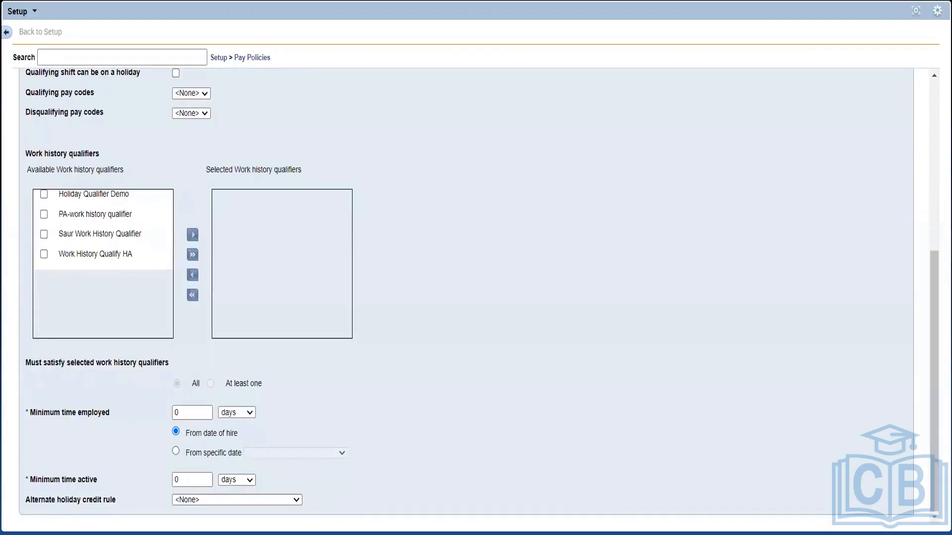
left_click(182, 416)
double_click(182, 415)
key("BackSpace")
type("90")
key("BackSpace")
key("BackSpace")
type("0")
left_click(406, 432)
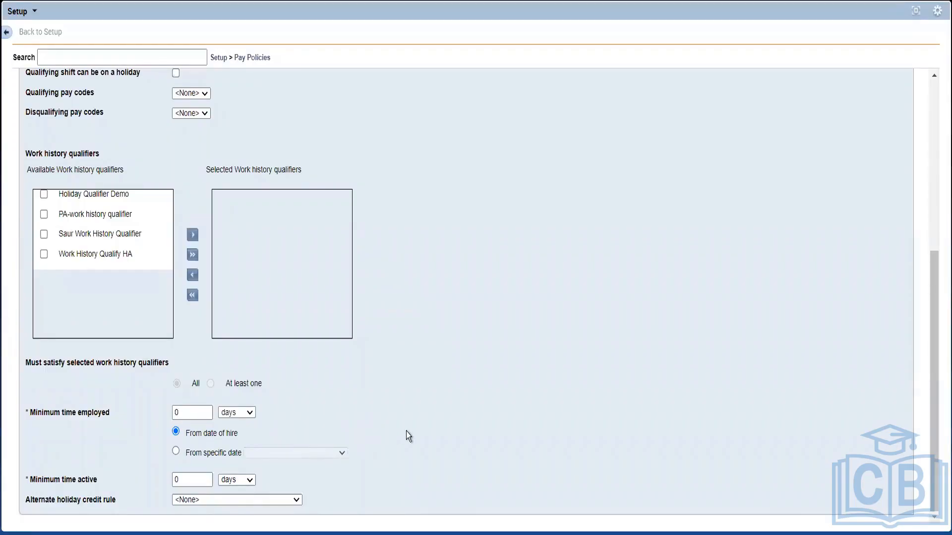
Compare the Minimum time employed and Minimum time active requirements in the rule's eligibility settings
triple_click(111, 413)
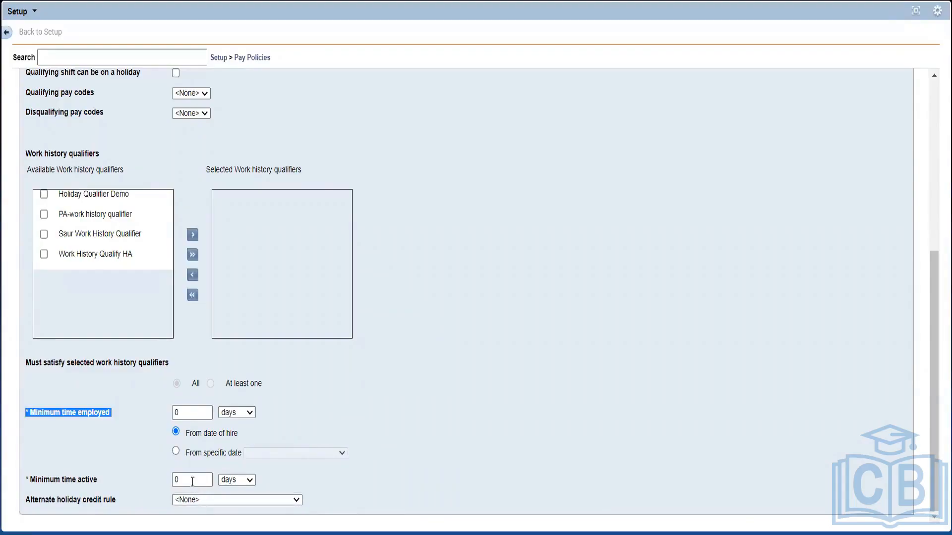
double_click(191, 480)
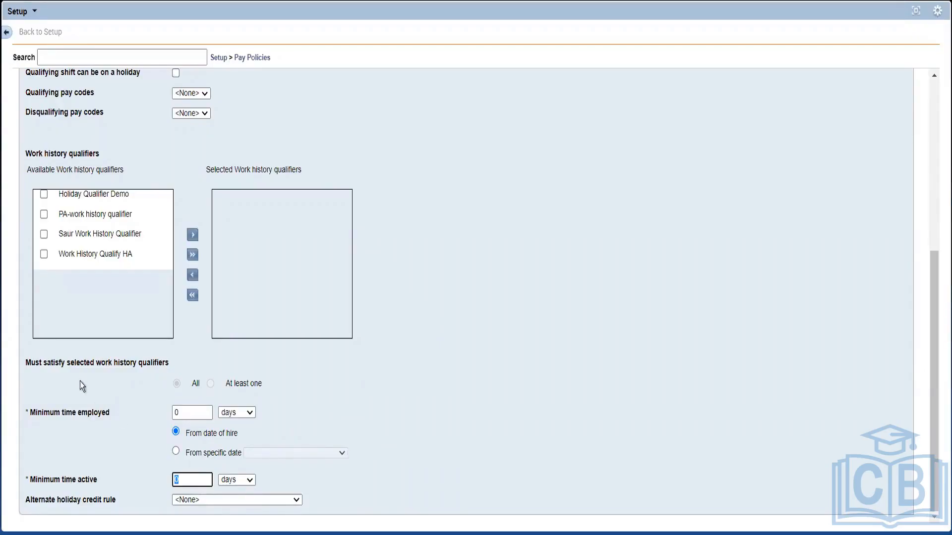
triple_click(112, 416)
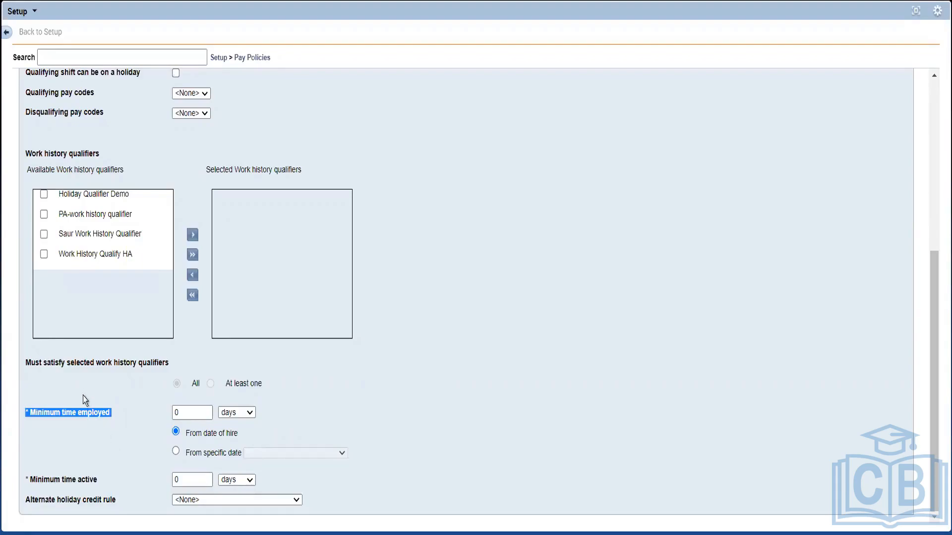
triple_click(81, 412)
left_click_drag(82, 409, 192, 412)
double_click(192, 412)
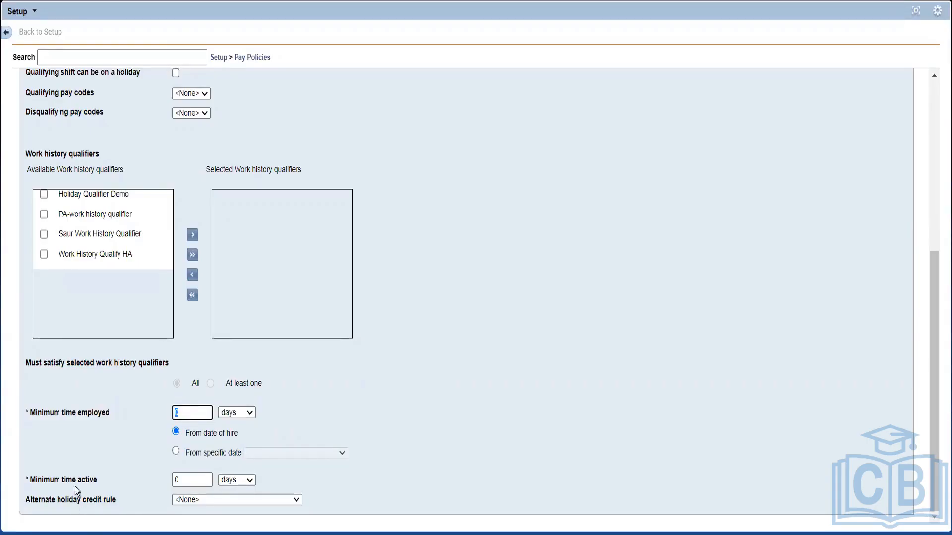
left_click(179, 481)
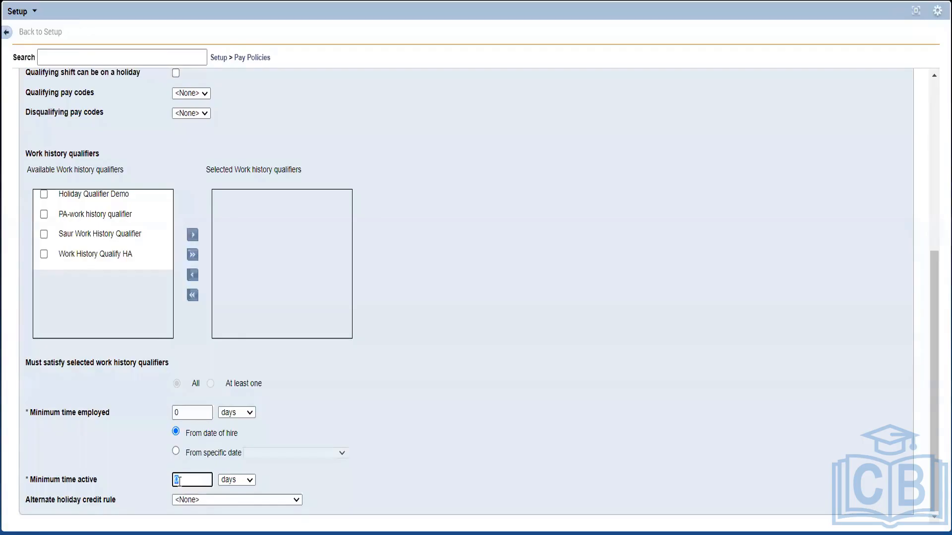
Set the holiday credit rule's Minimum time active to 90 days
left_click(81, 447)
left_click(186, 475)
key("BackSpace")
type("90")
left_click(34, 429)
left_click(937, 97)
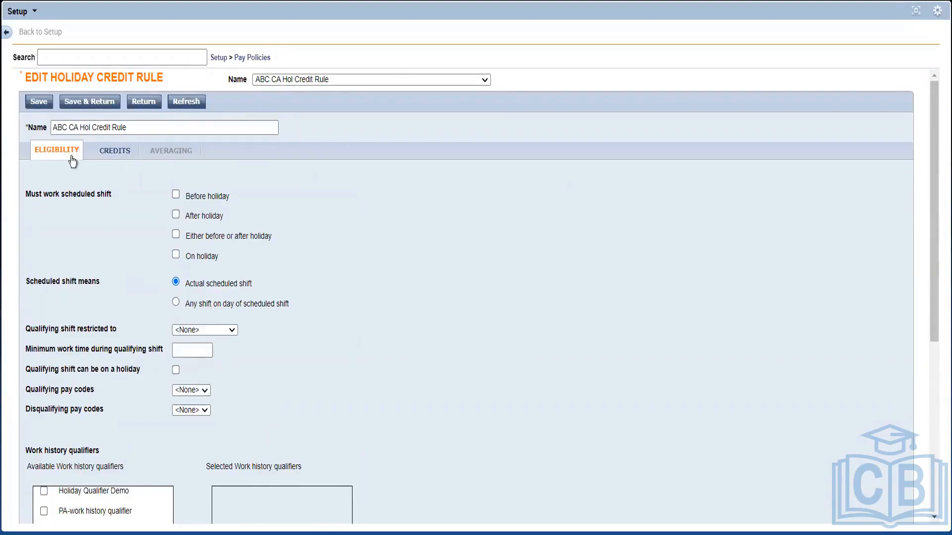
Examine the credit settings and the available credit types of the ABC CA Hol Credit Rule
left_click(110, 155)
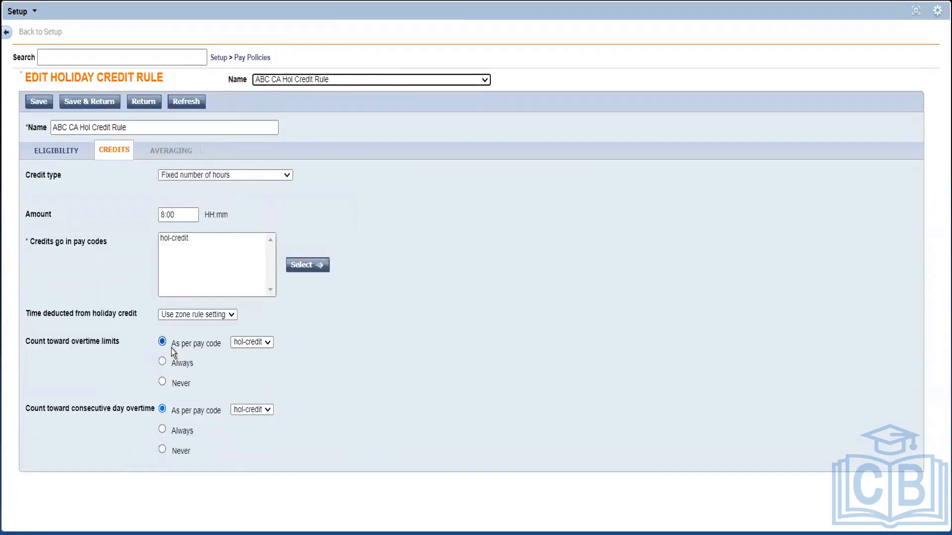
left_click(269, 177)
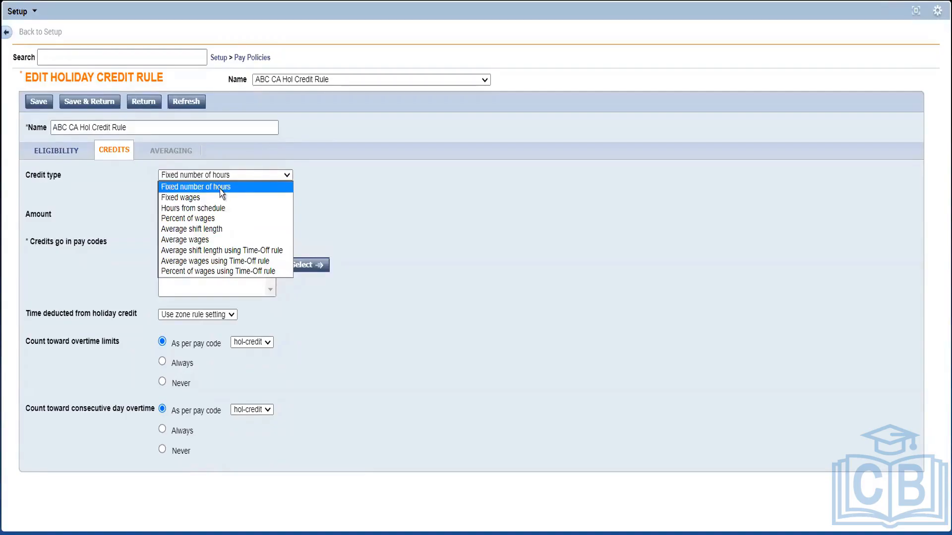
left_click(338, 212)
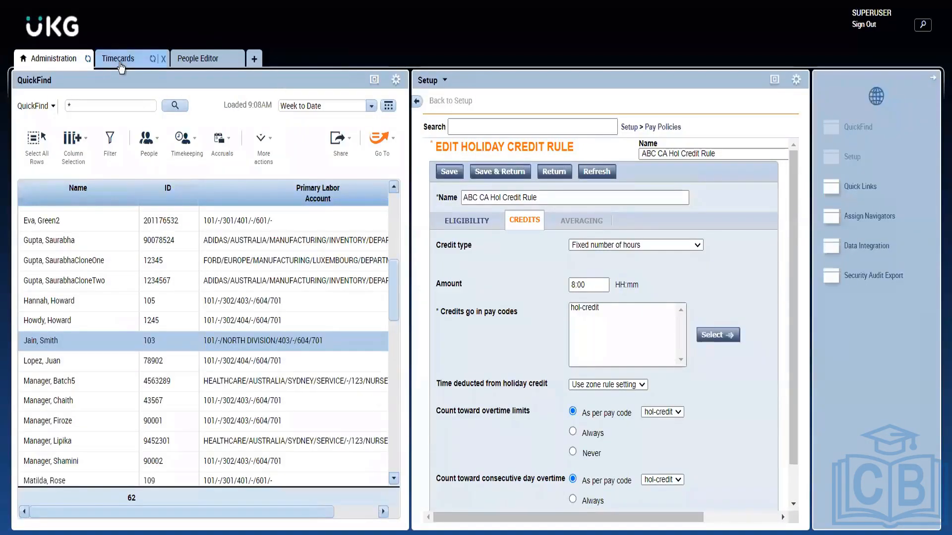
Check the scheduled shifts in the employee's next pay period timecard, and return to the holiday credit rule
left_click(119, 61)
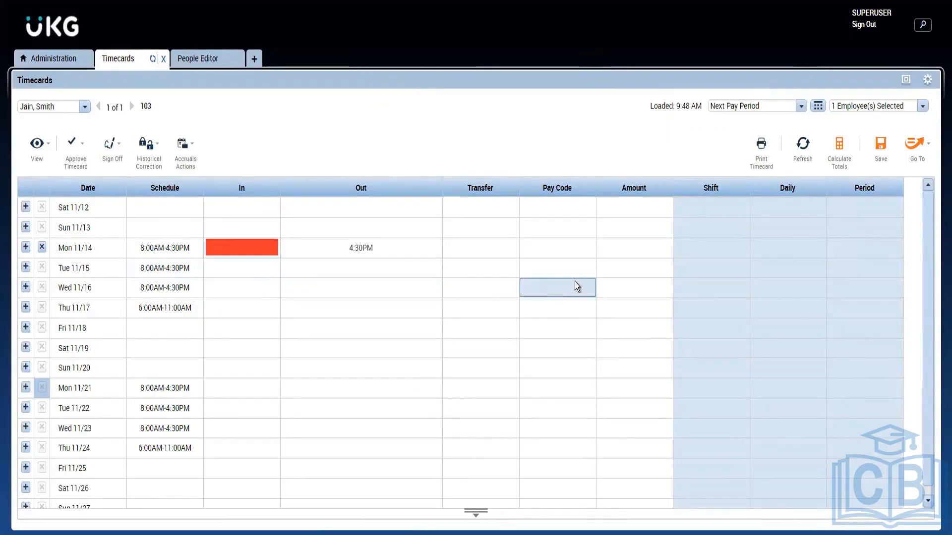
left_click(552, 275)
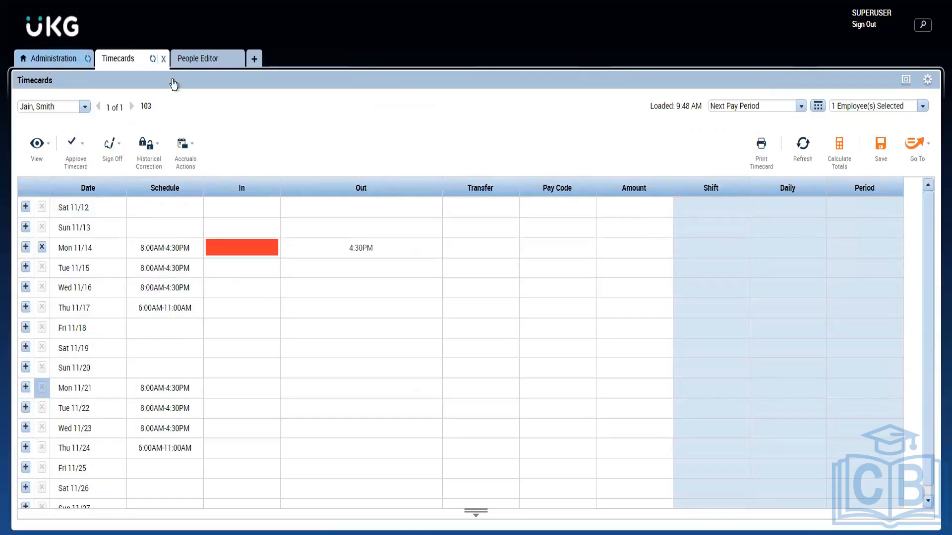
left_click(54, 58)
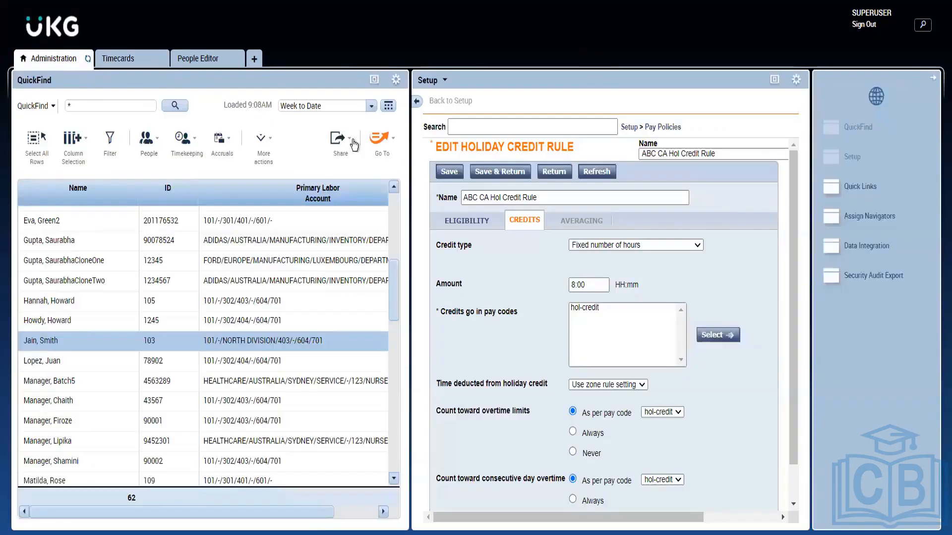
Review the credit type options, the credit amount and the pay code that receives the holiday credit
left_click(769, 87)
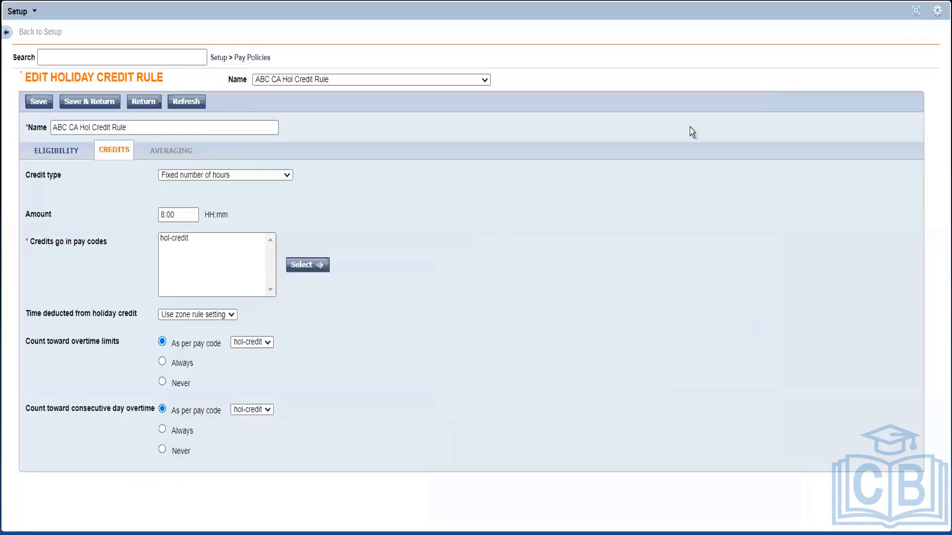
left_click(274, 177)
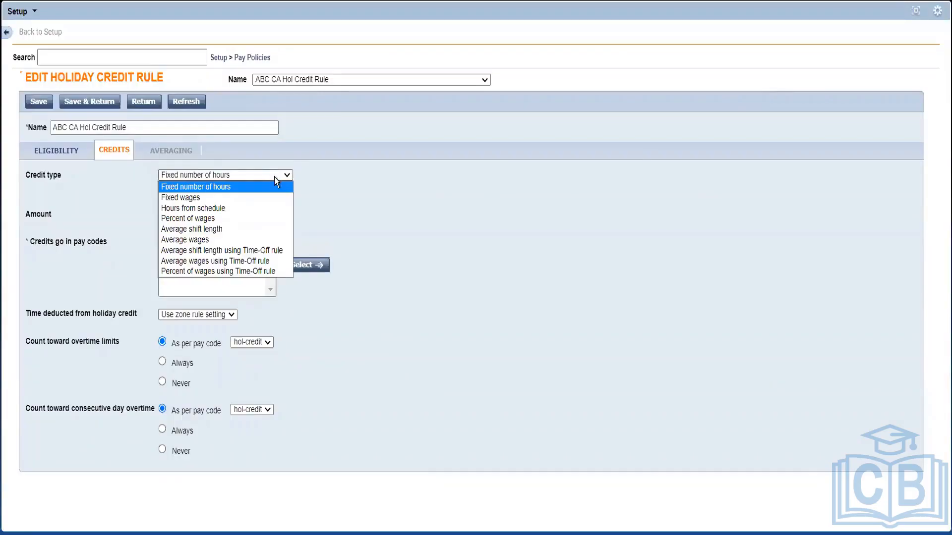
left_click(427, 224)
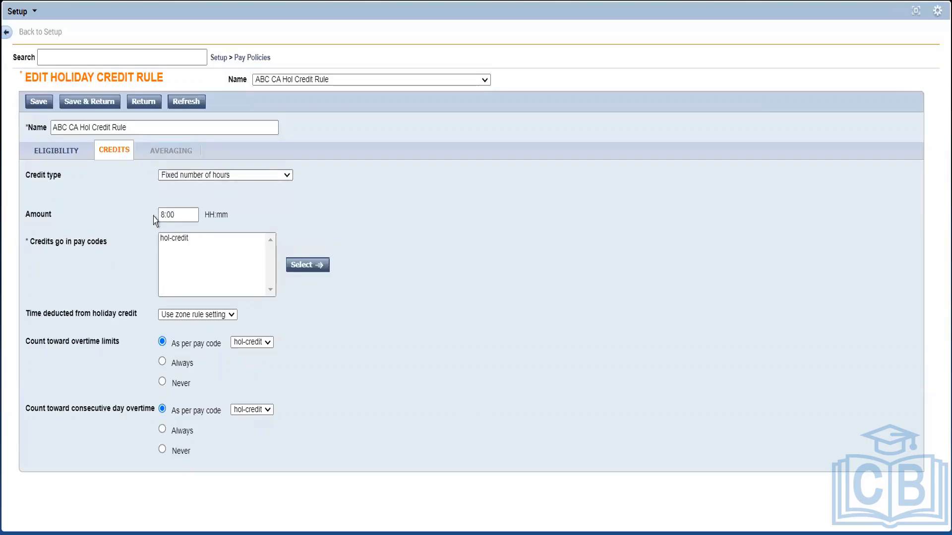
left_click(174, 218)
left_click(340, 212)
left_click(178, 237)
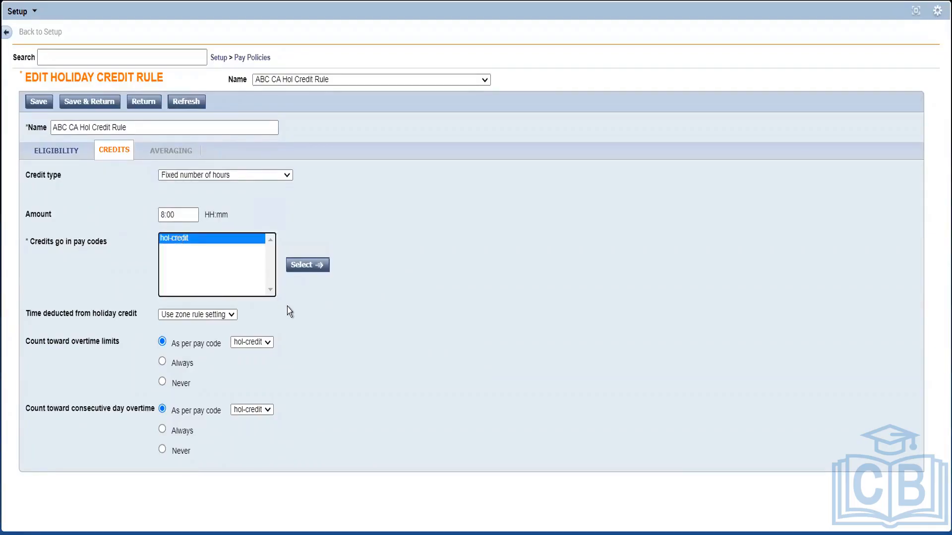
Look through the pay codes available for the holiday credit, and return to the rule without changing the selection
left_click(301, 266)
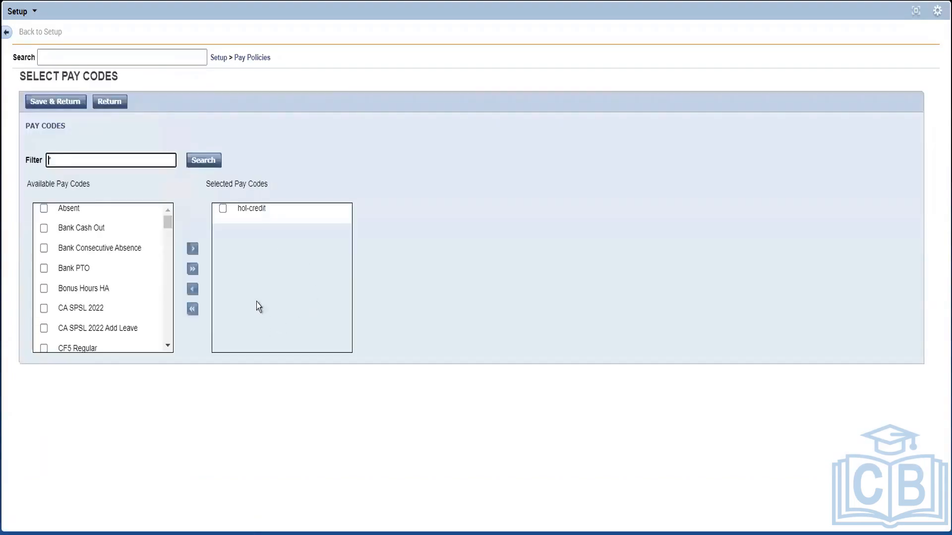
mouse_move(167, 221)
left_mouse_down()
mouse_move(159, 353)
mouse_move(177, 226)
left_mouse_up()
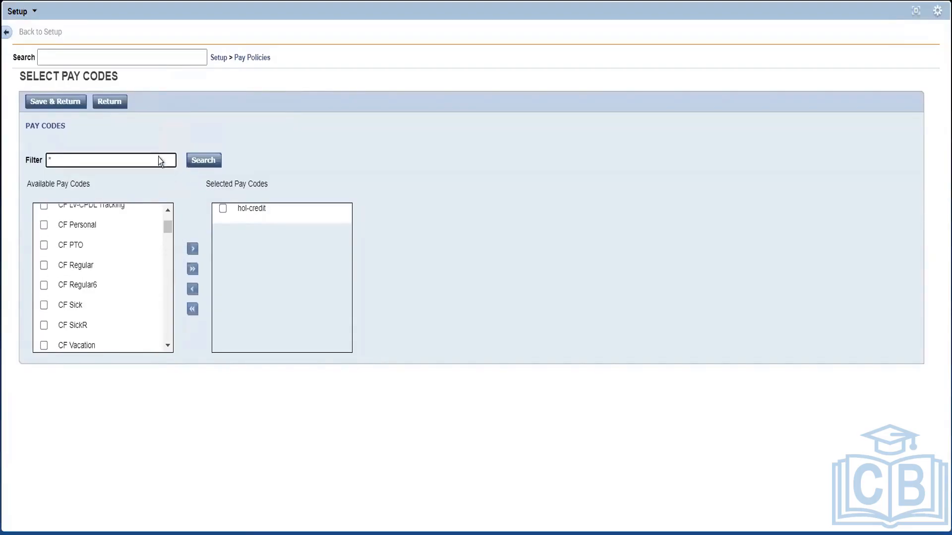
left_click(115, 102)
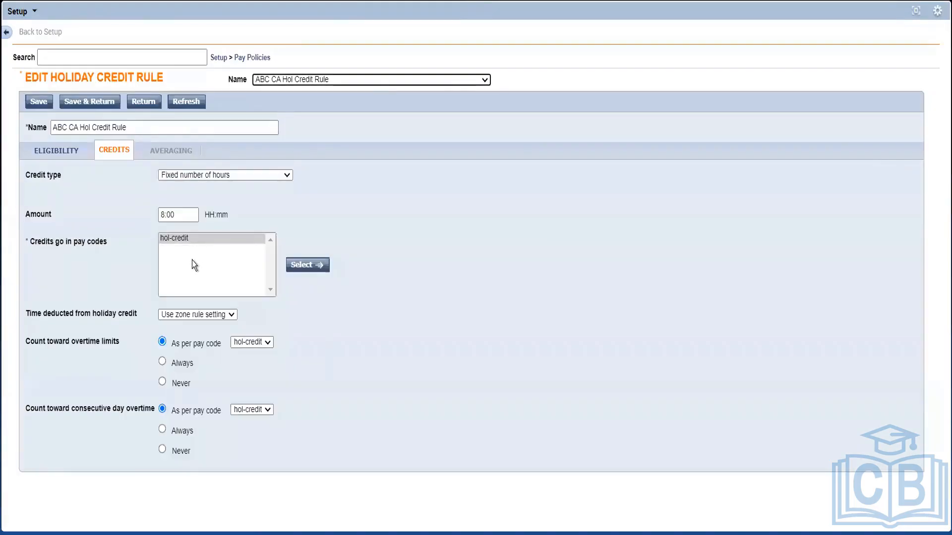
left_click(192, 262)
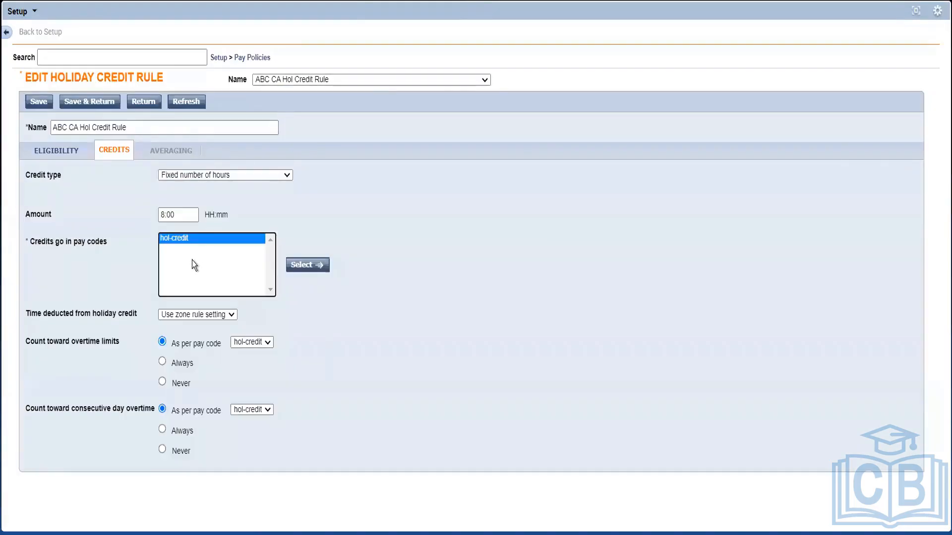
Review the available credit types and switch the rule's credit type to Hours from schedule
left_click(367, 197)
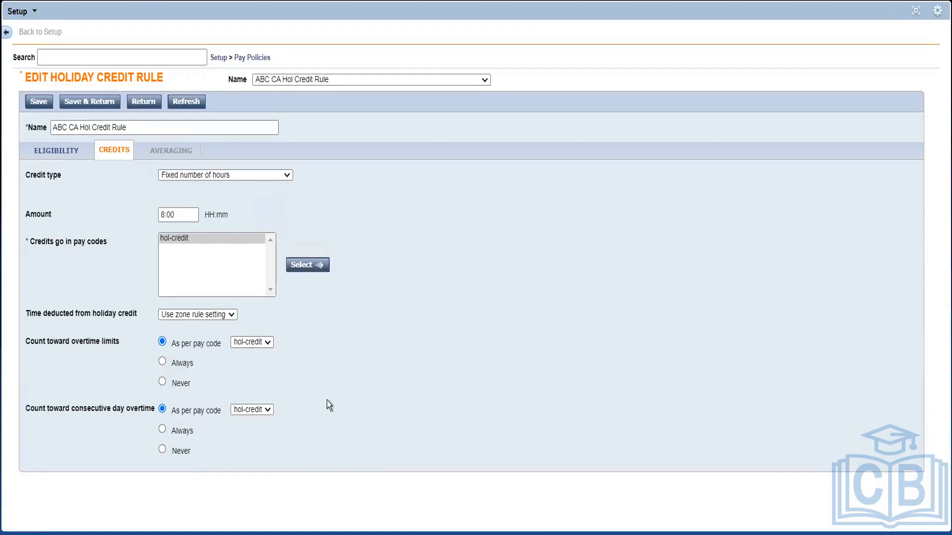
left_click(191, 176)
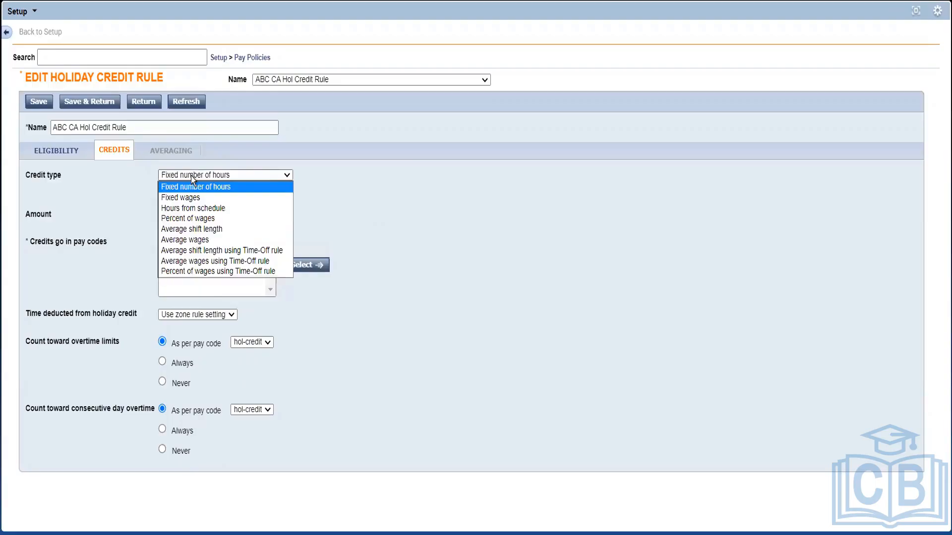
left_click(191, 176)
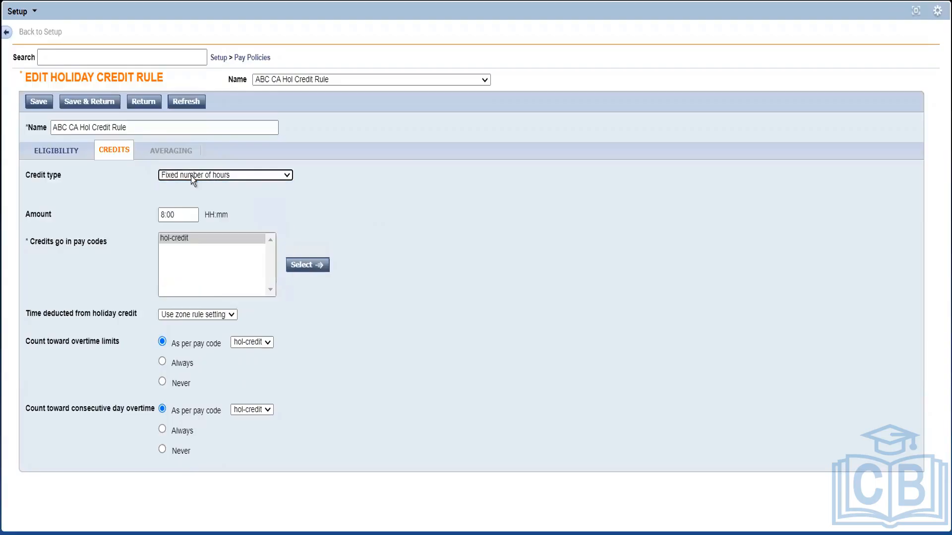
left_click(192, 176)
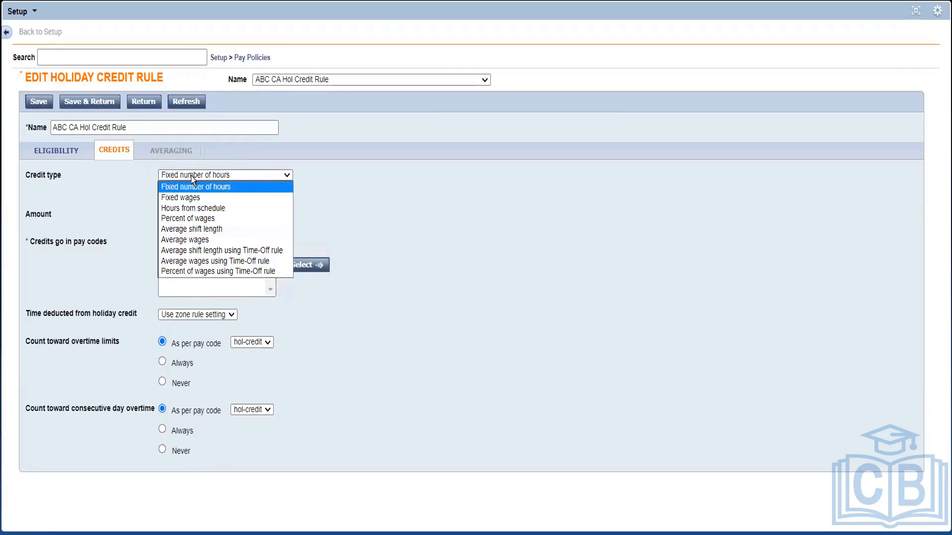
left_click(189, 177)
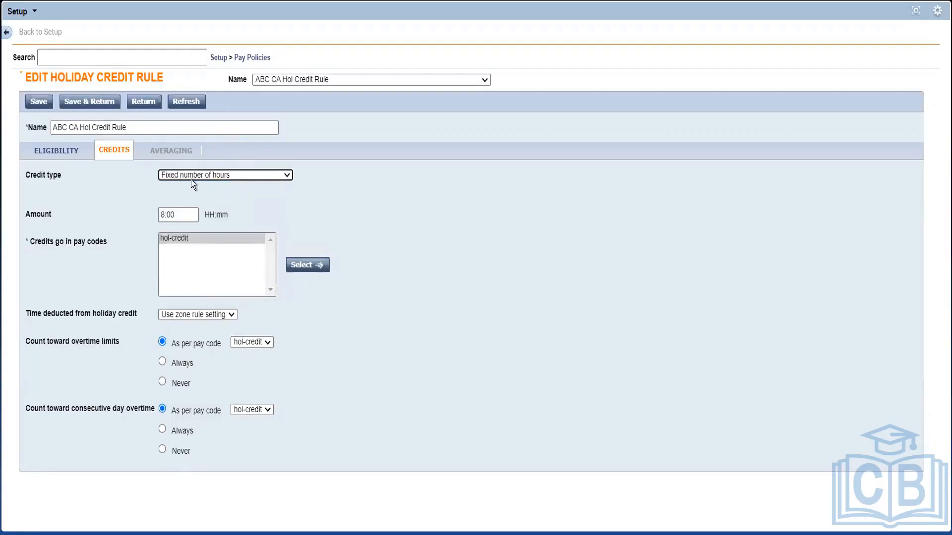
left_click(191, 178)
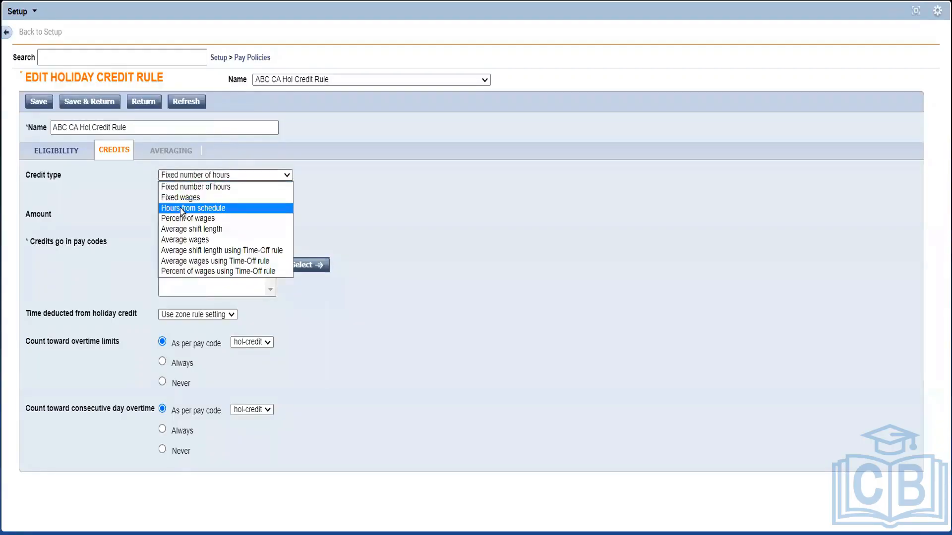
left_click(182, 208)
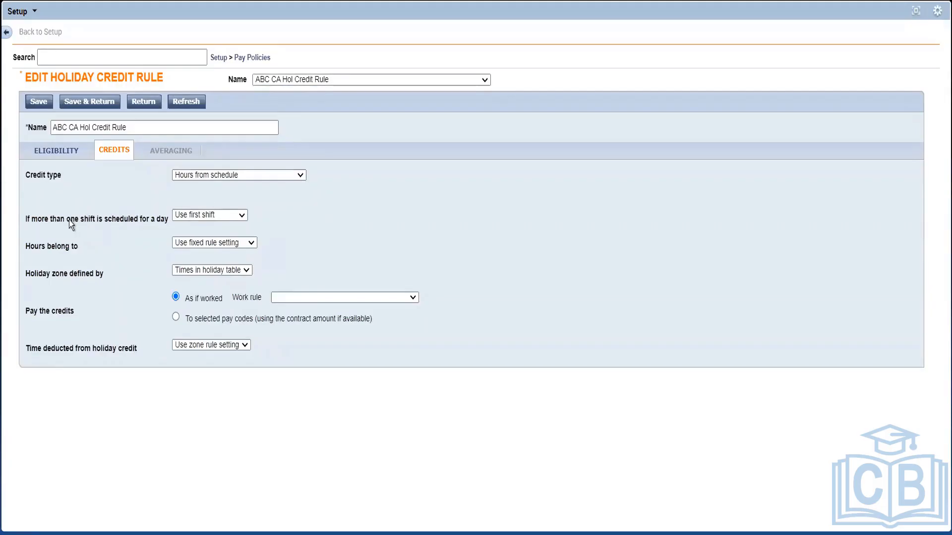
Review the options for handling more than one scheduled shift in a day
left_click(187, 219)
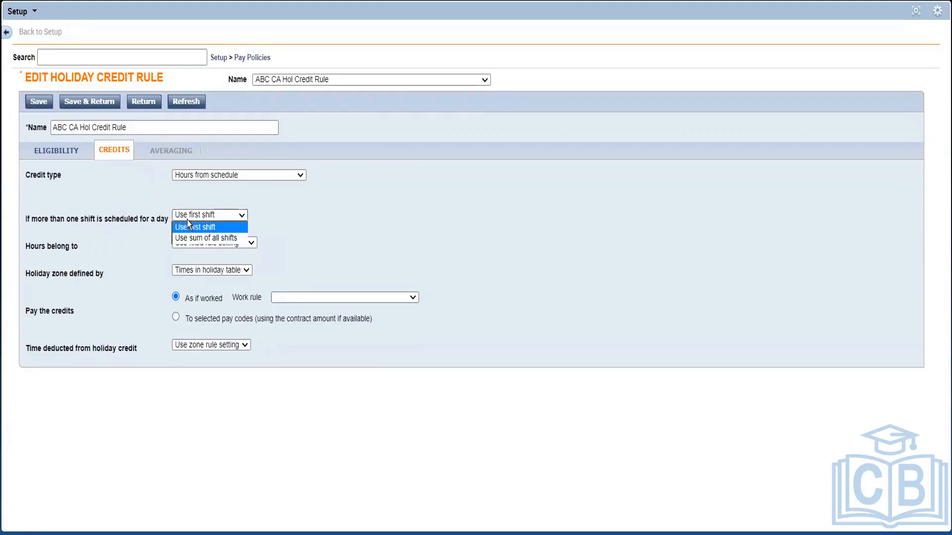
left_click(287, 220)
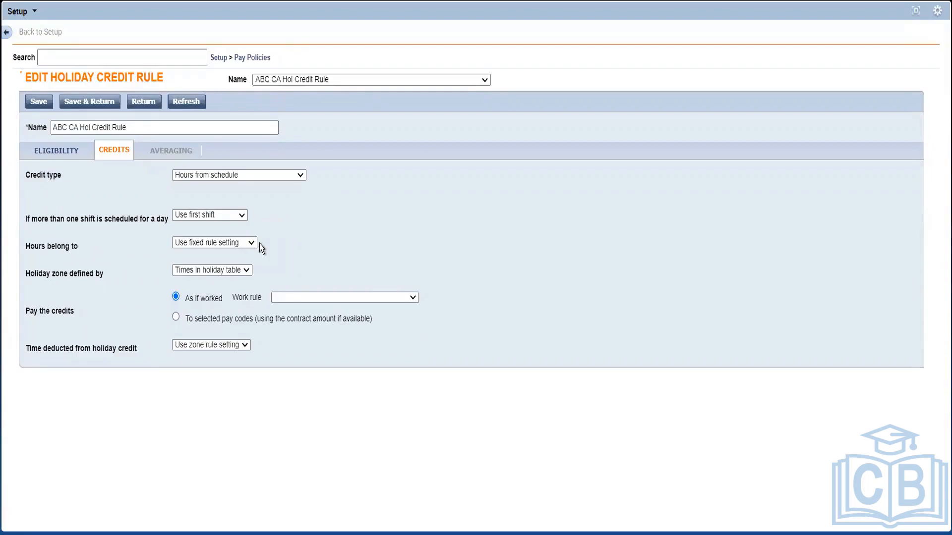
left_click(219, 217)
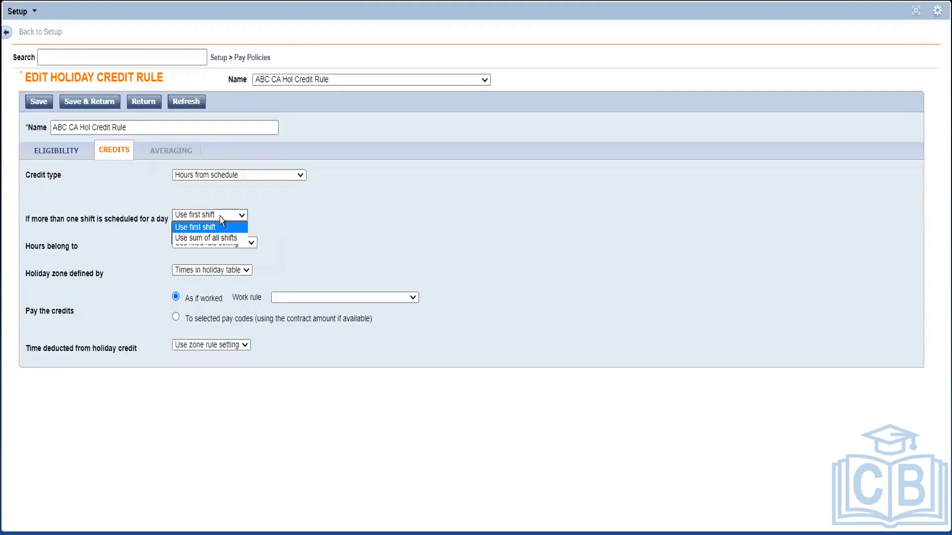
left_click(327, 239)
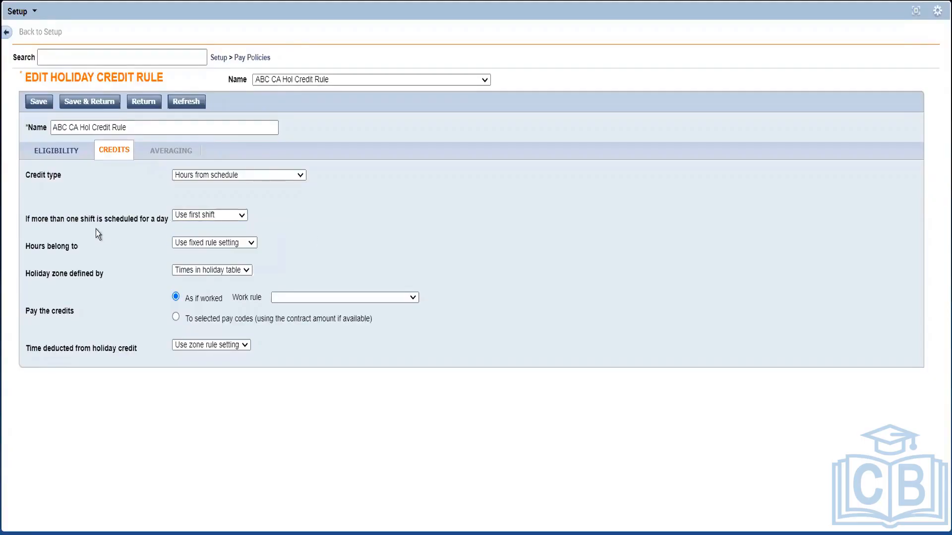
Examine the options that decide which day the scheduled hours belong to, leaving the selection as it is
triple_click(67, 248)
left_click(209, 246)
left_click(210, 246)
left_click(210, 244)
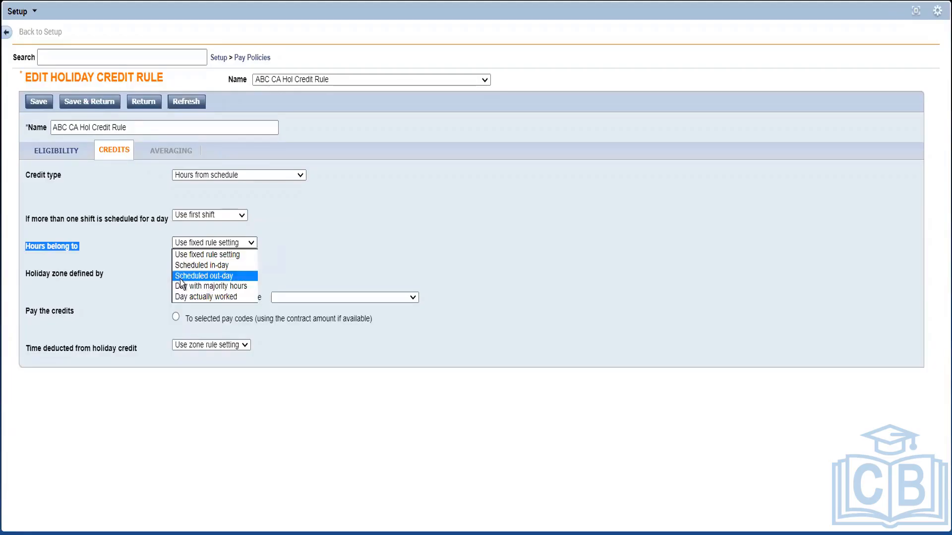
left_click(385, 230)
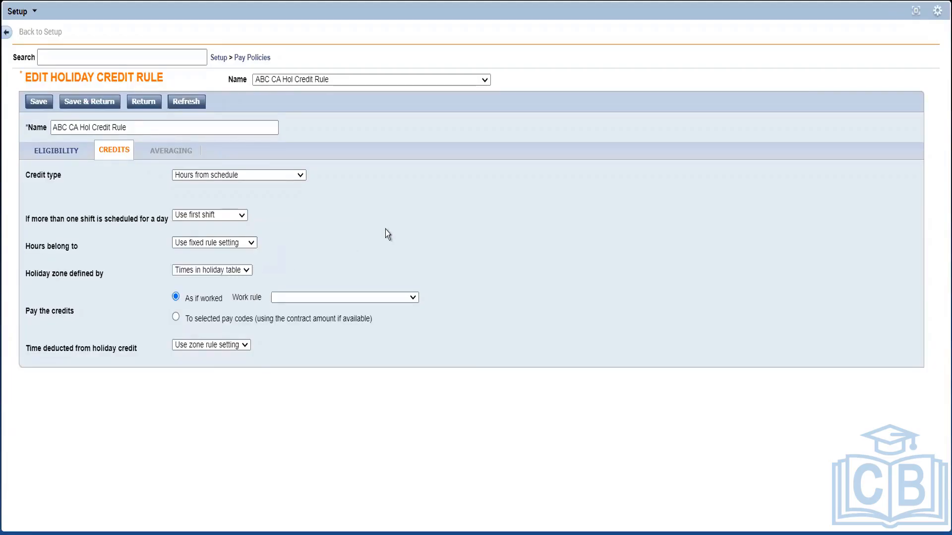
left_click(182, 247)
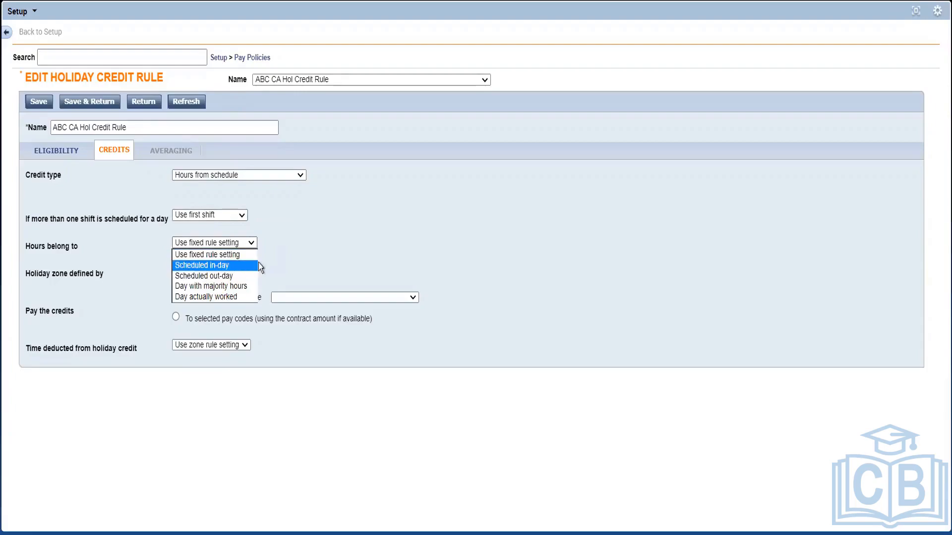
left_click(332, 230)
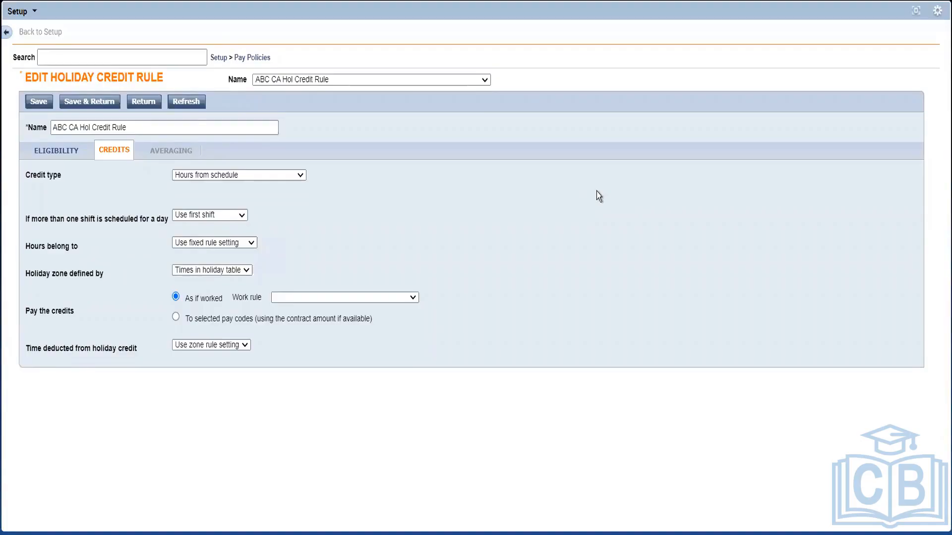
Switch the credit type back to Fixed number of hours and return to the holiday credit rules list, discarding the changes
left_click(284, 176)
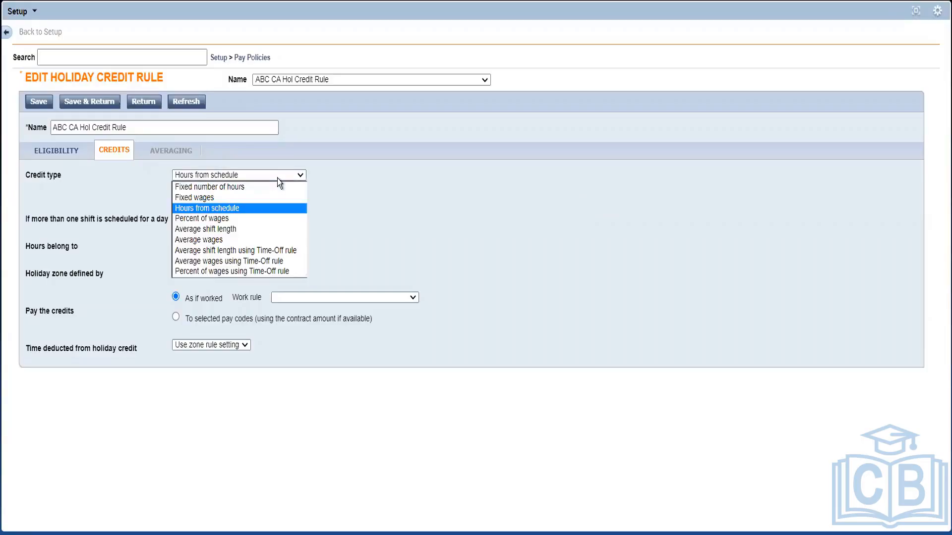
left_click(227, 187)
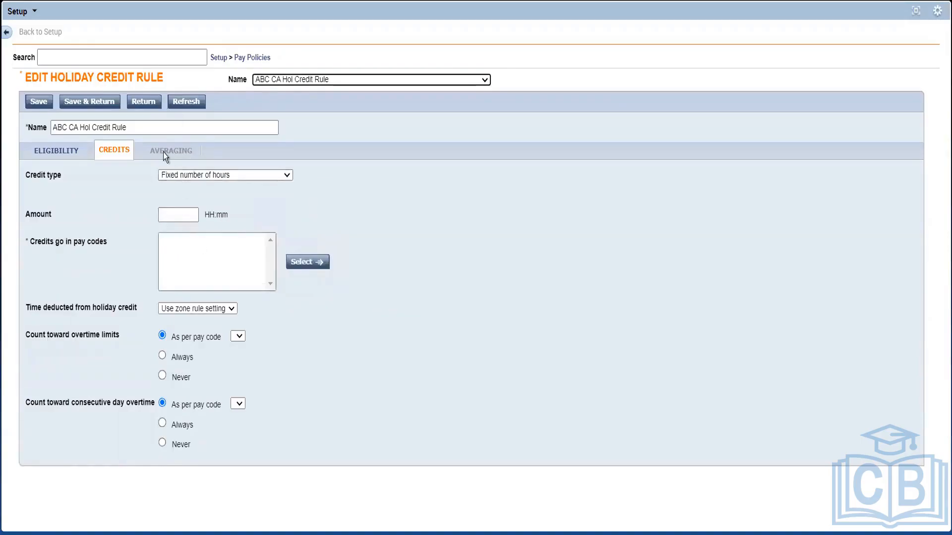
left_click(142, 103)
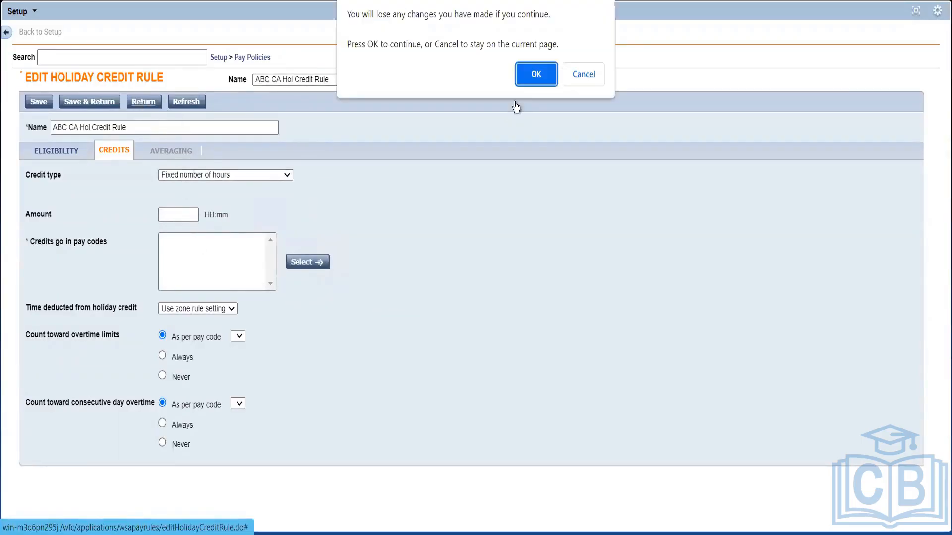
left_click(533, 78)
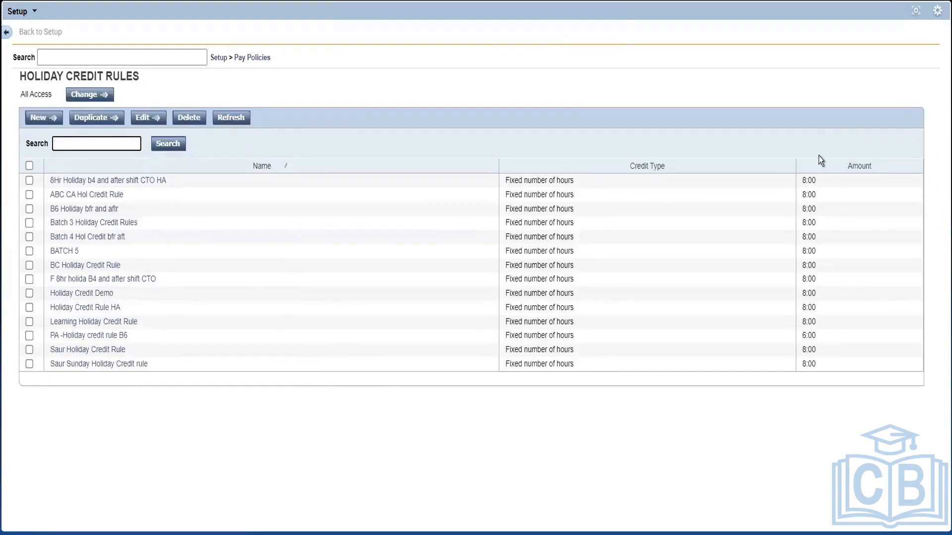
Create a duplicate of the ABC CA Hol Credit Rule and dismiss the list of pay policies
left_click(815, 181)
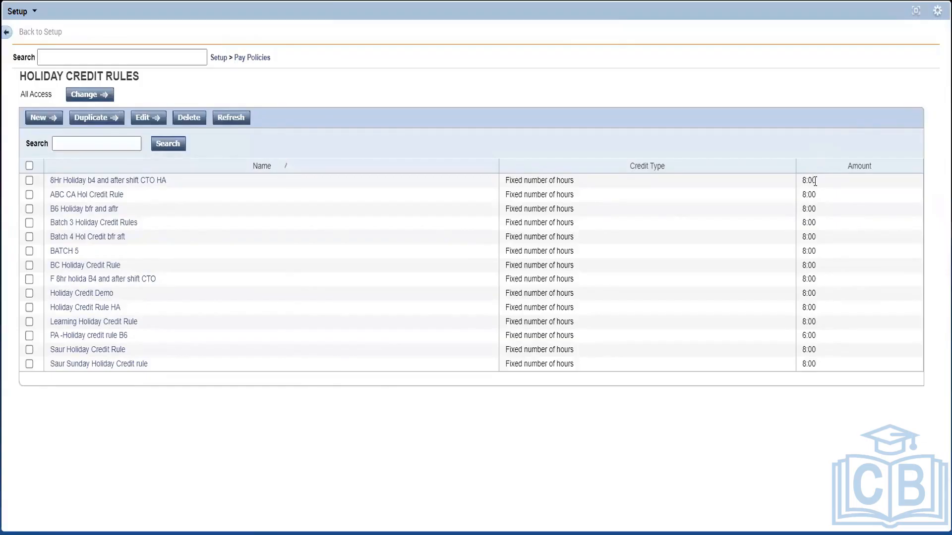
left_click_drag(815, 181, 768, 185)
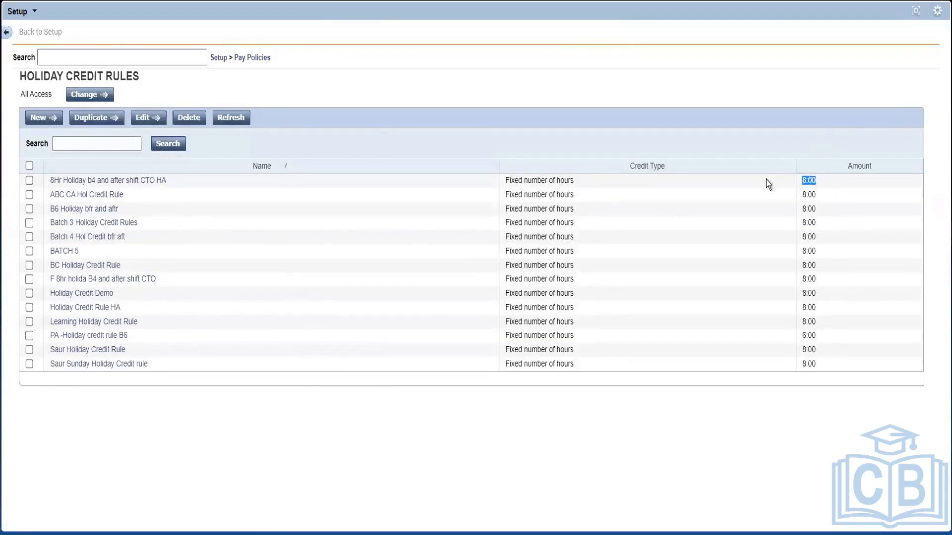
left_click(258, 63)
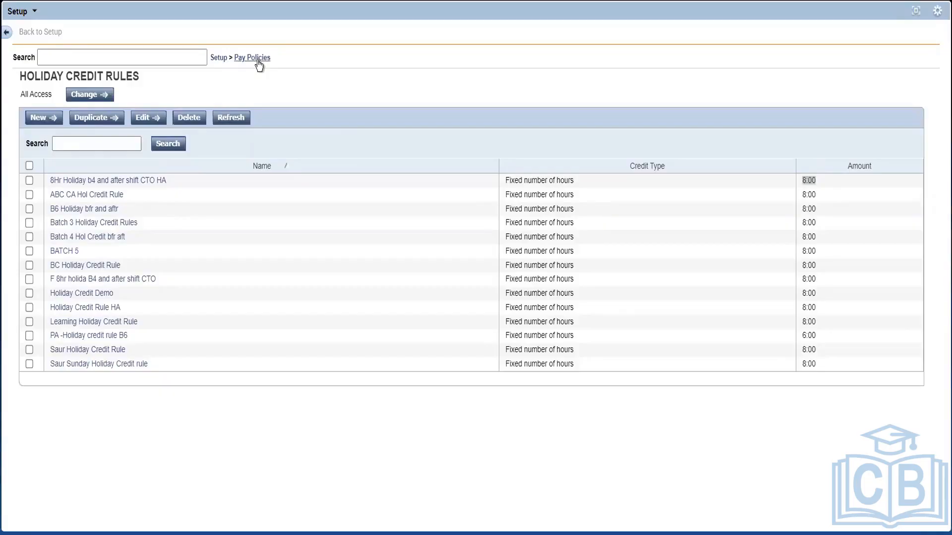
left_click(30, 196)
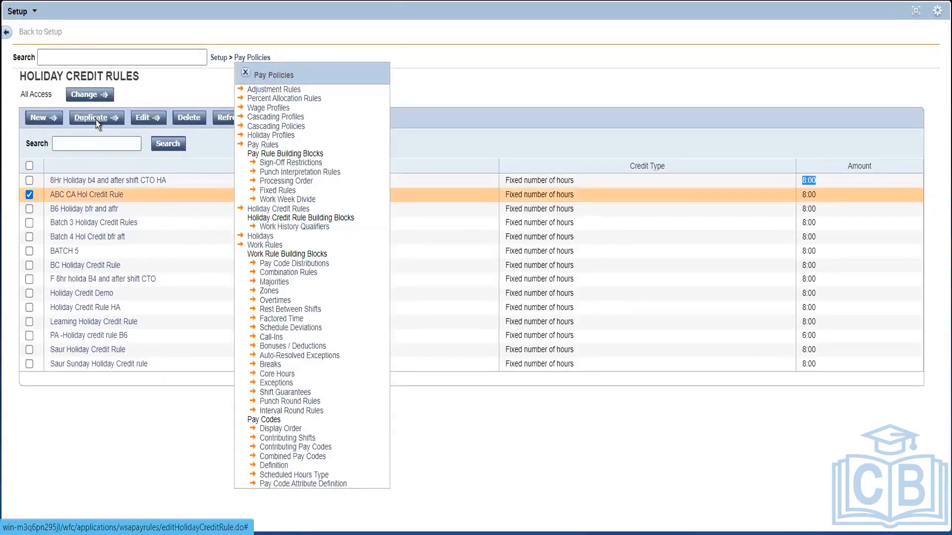
left_click(96, 119)
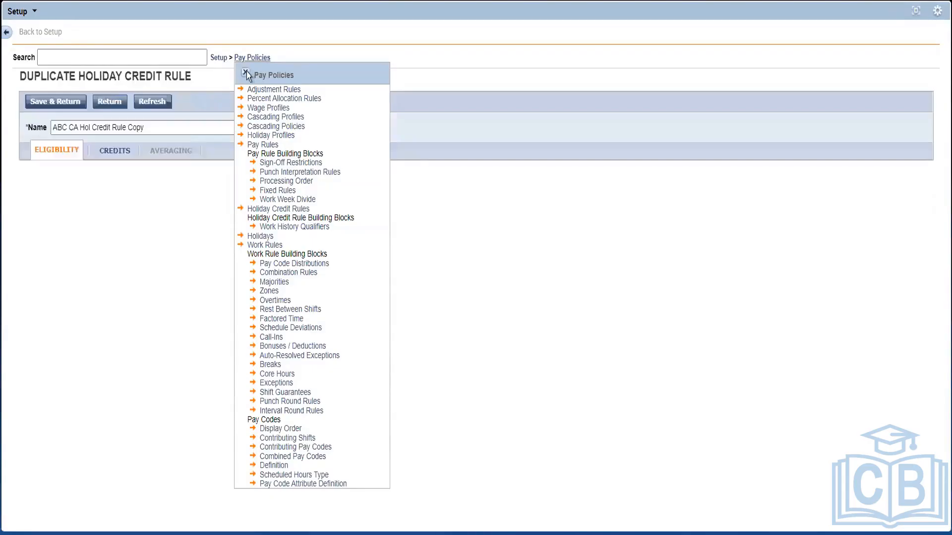
left_click(246, 71)
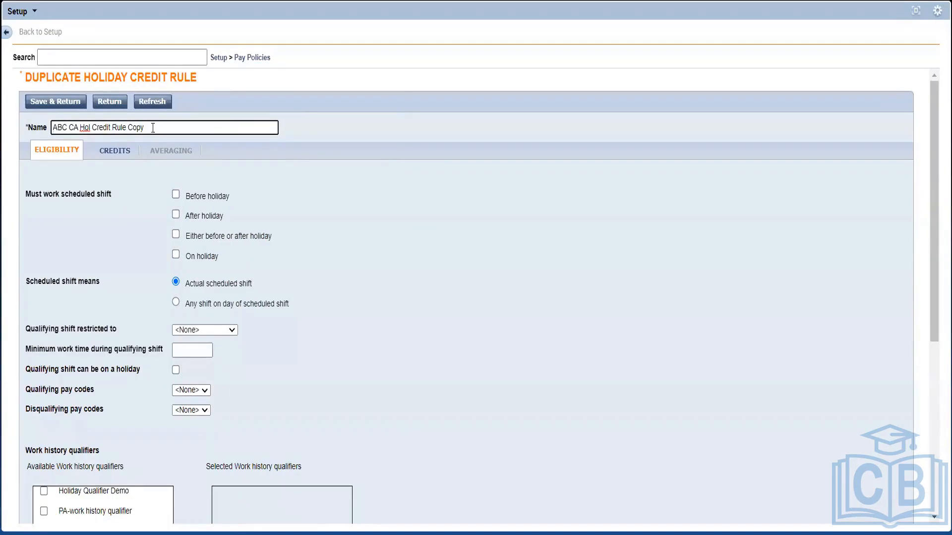
Name the duplicated holiday credit rule Aus FT, check its credit settings and save it
left_click_drag(153, 128, 7, 140)
type("Aust")
key("BackSpace")
type("FT")
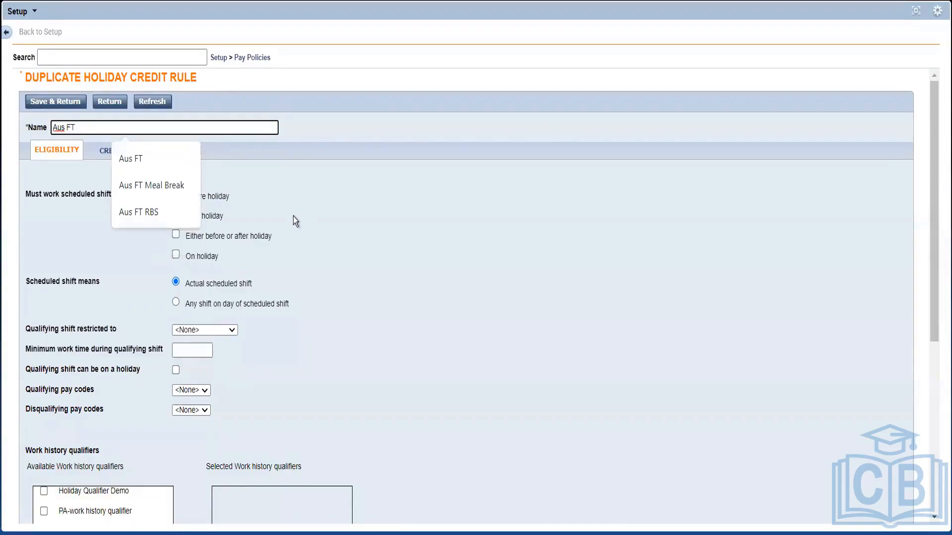
left_click(293, 216)
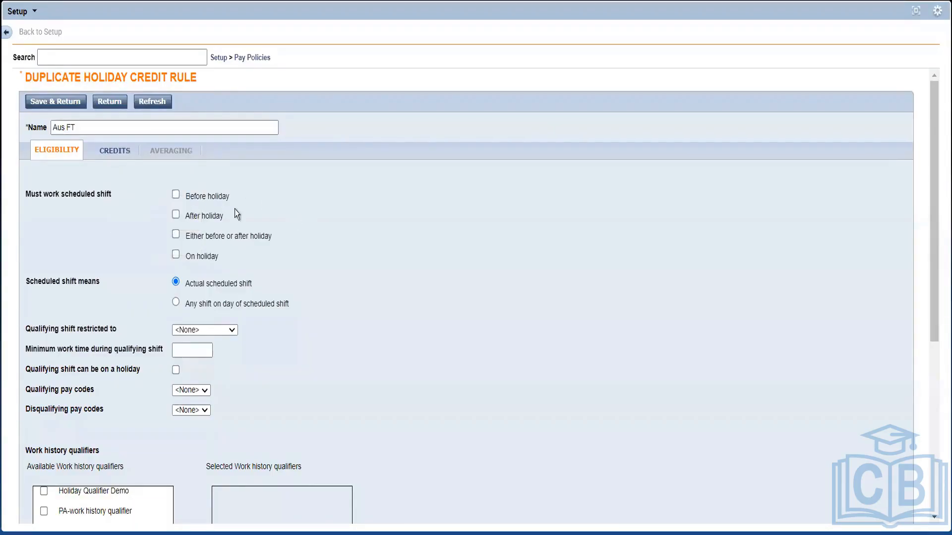
left_click(118, 149)
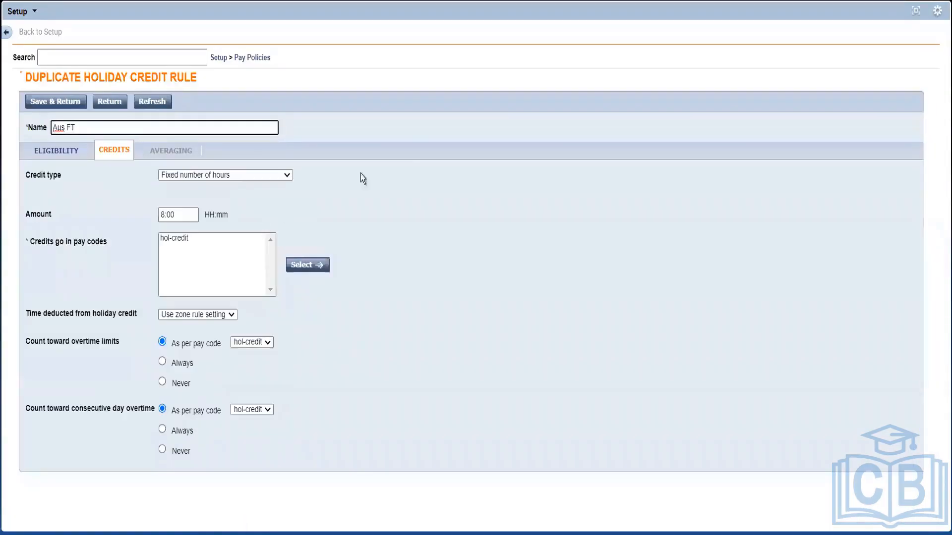
left_click(202, 238)
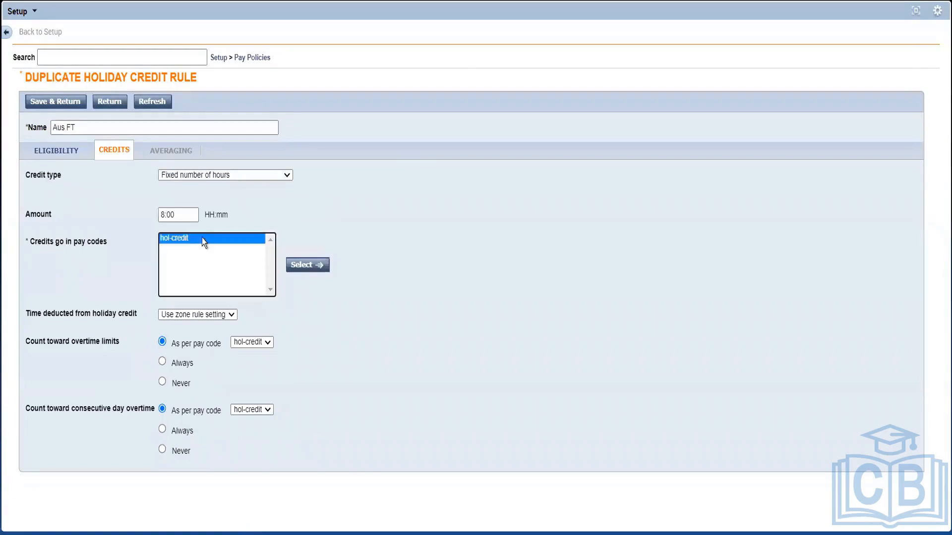
left_click(55, 102)
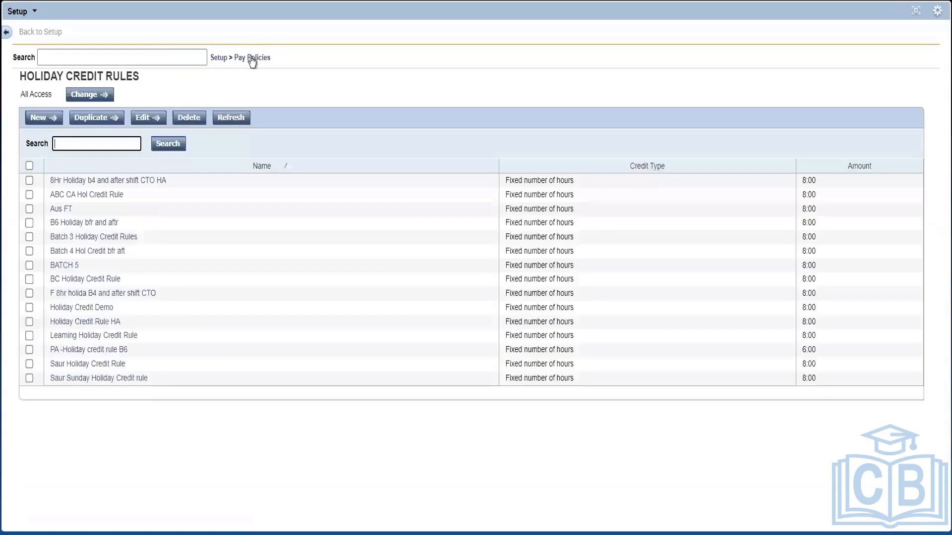
Open the Aus FT pay rule for editing and set its default holiday credit rule to Aus FT
left_click(252, 58)
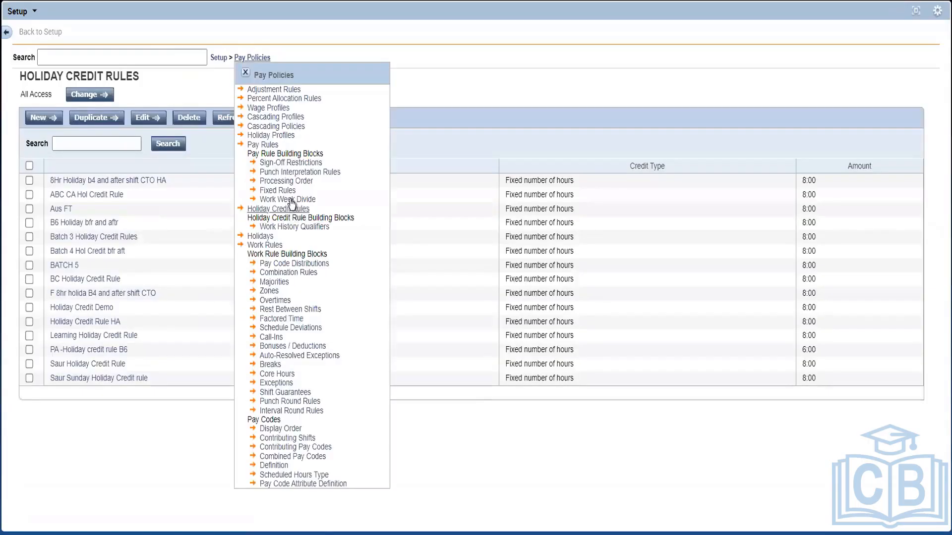
left_click(254, 145)
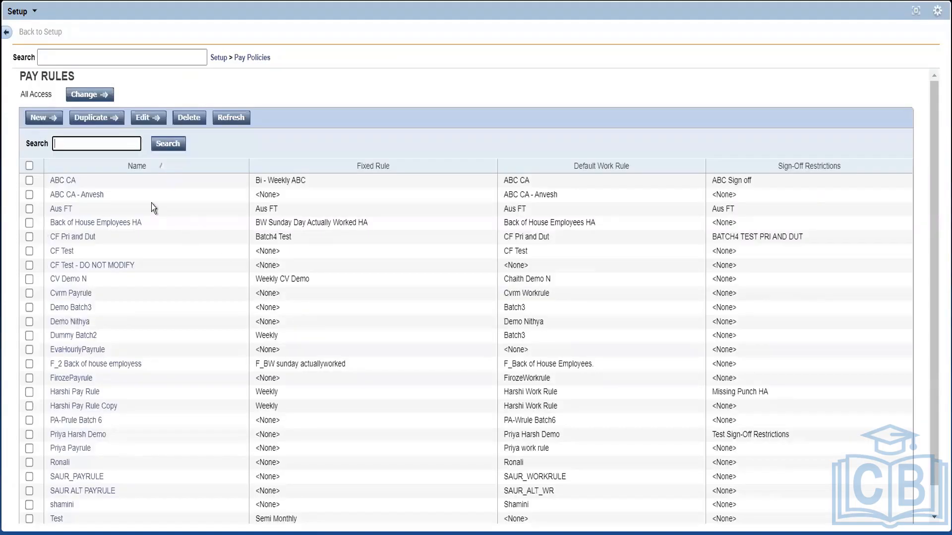
left_click(65, 210)
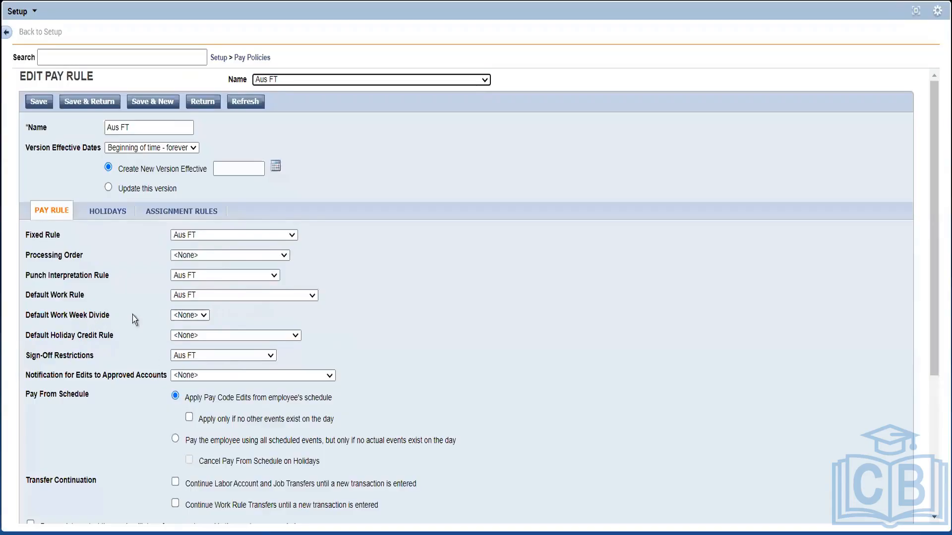
left_click(201, 335)
left_click(188, 378)
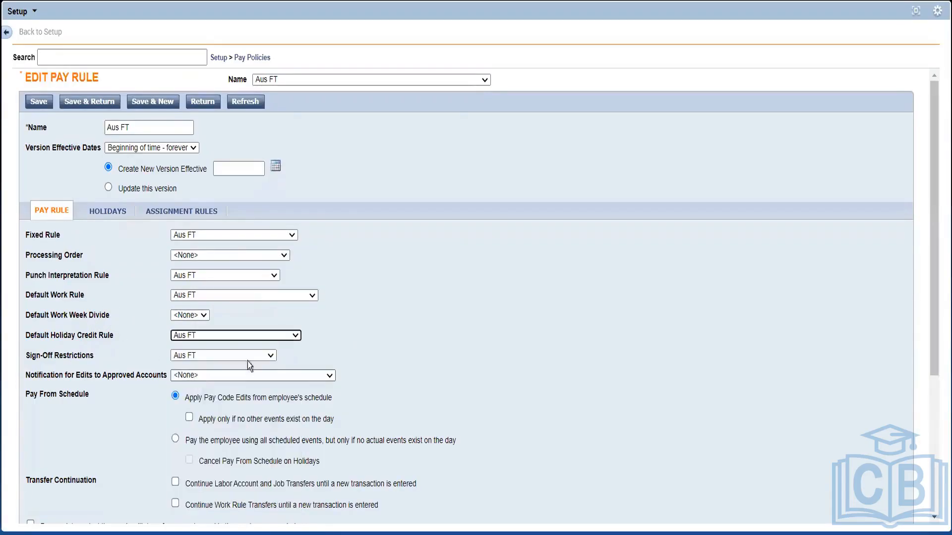
left_click(424, 329)
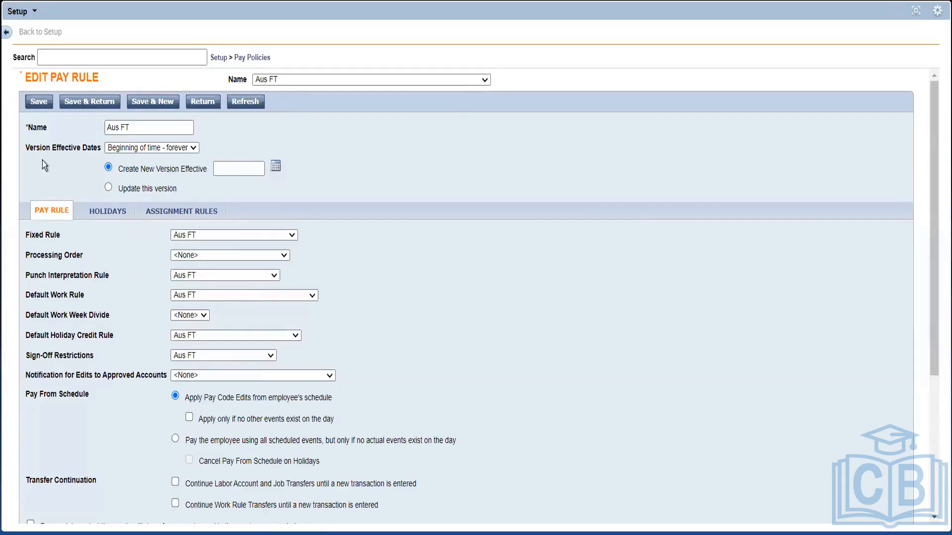
Try to save the pay rule, and choose to update this version instead of creating a new one
left_click(39, 104)
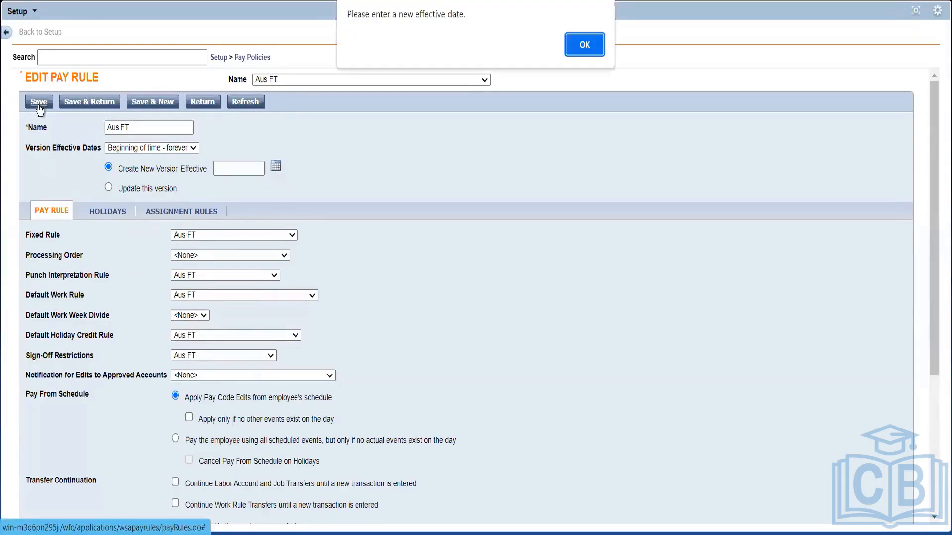
left_click(576, 48)
left_click(108, 189)
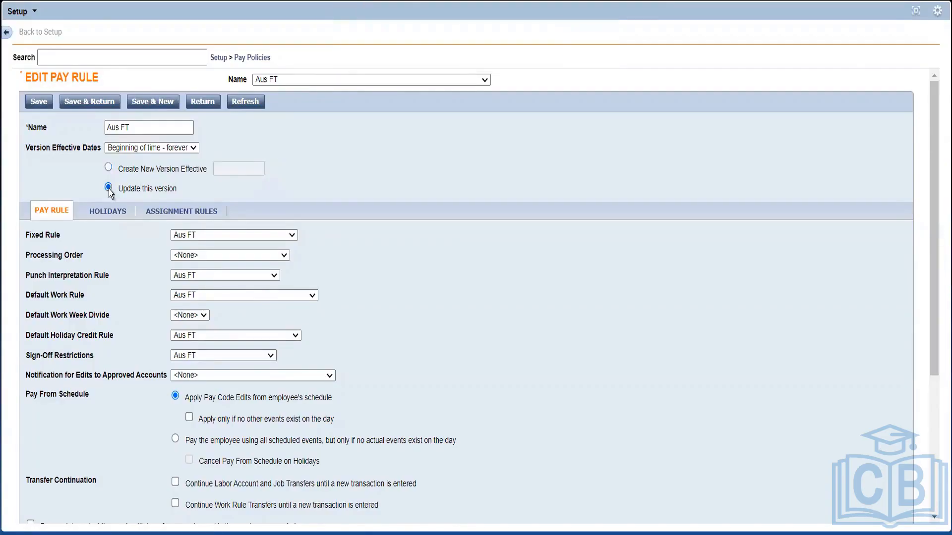